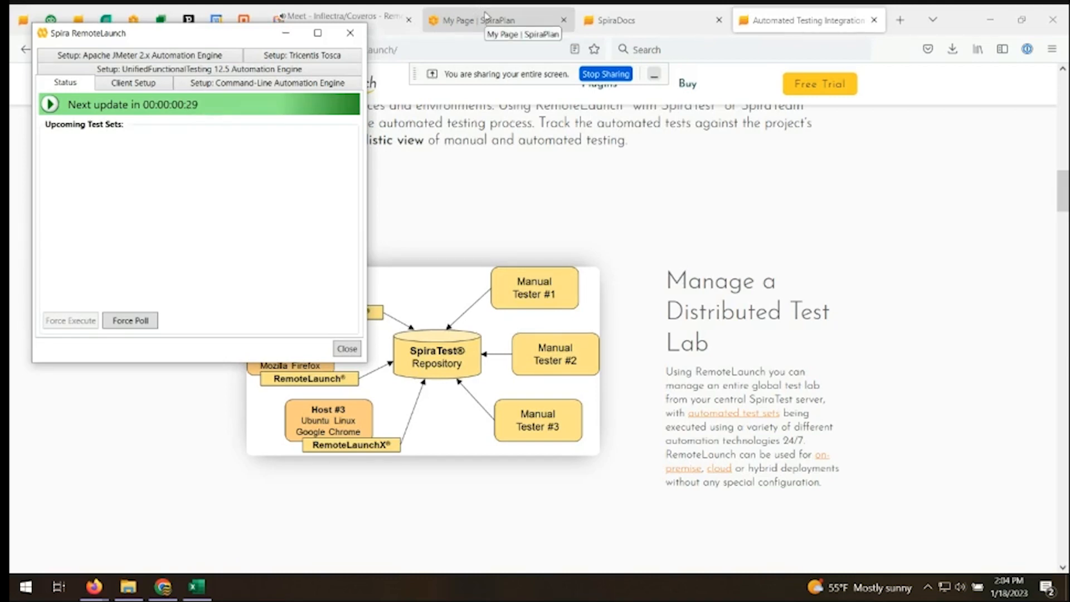
Switch to SpiraPlan and open the list of automation hosts for the Library Information System (Sample) product
{"action": "left_click", "coordinate": [485, 17]}
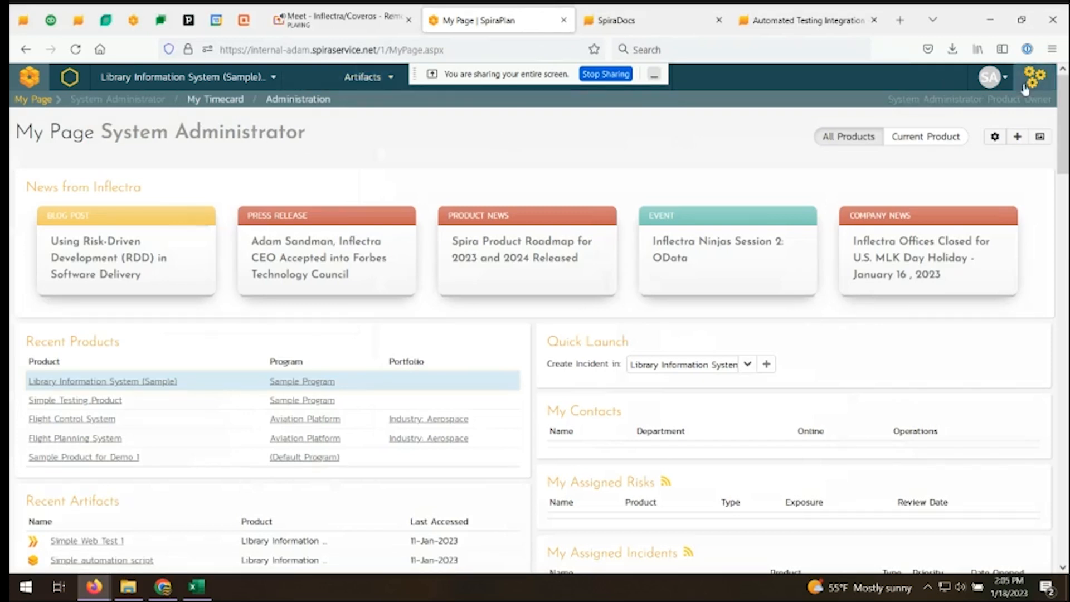
{"action": "left_click", "coordinate": [373, 80]}
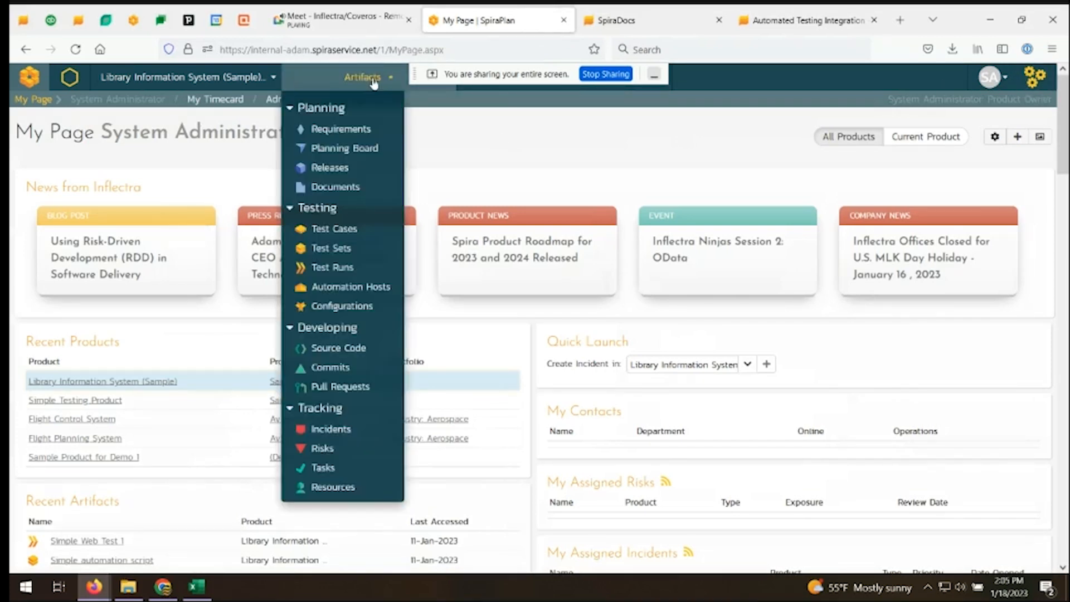
{"action": "left_click", "coordinate": [352, 270]}
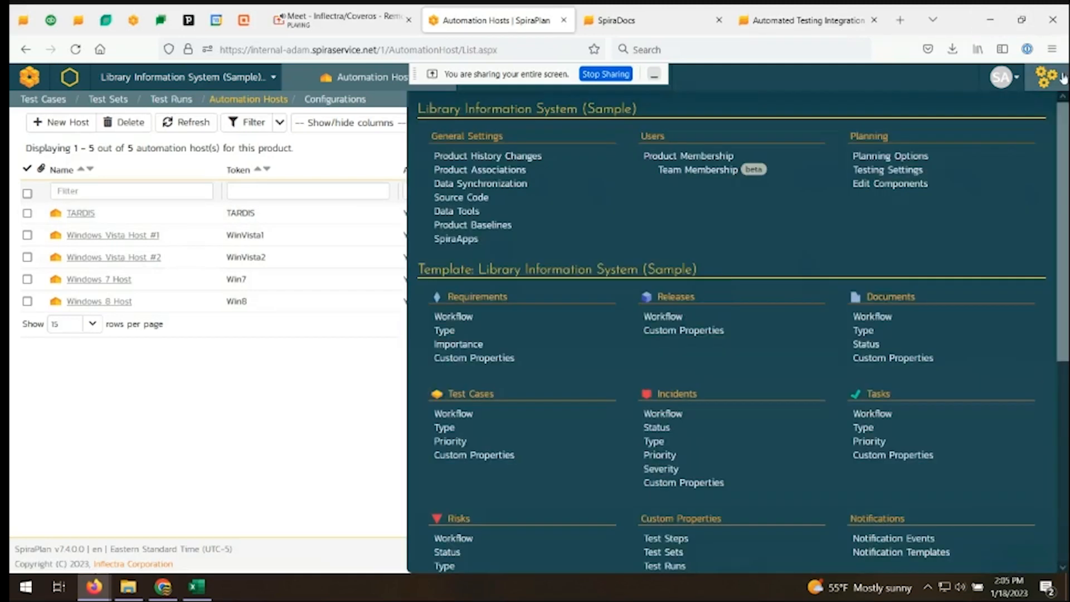
Open the system-level Test Automation page under the Integration administration settings to list the automation engines
{"action": "left_click", "coordinate": [1062, 78]}
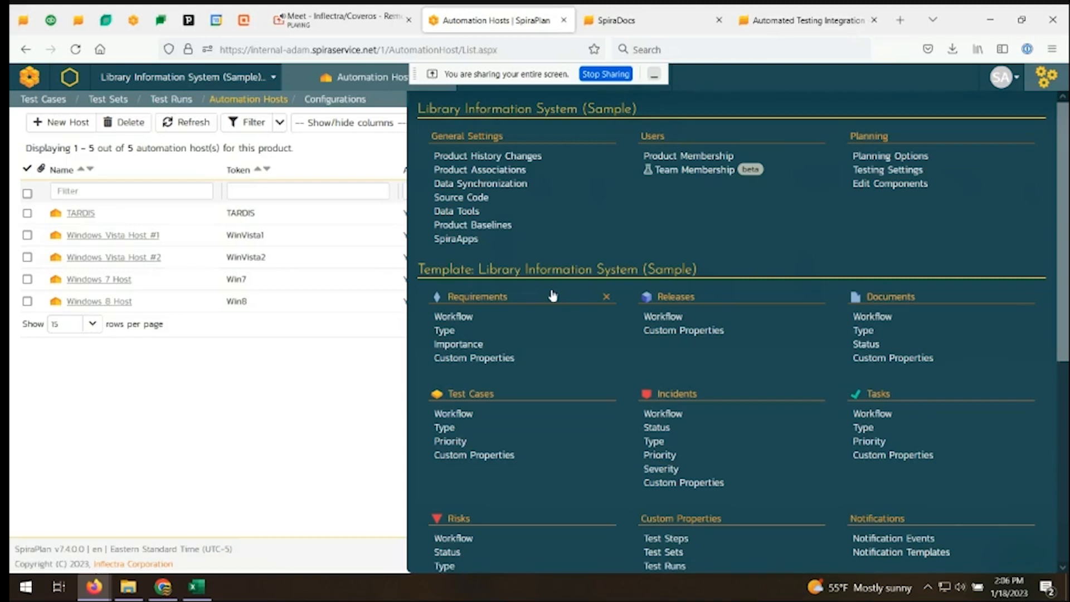
{"action": "scroll", "coordinate": [552, 296], "scroll_direction": "down", "scroll_amount": 6}
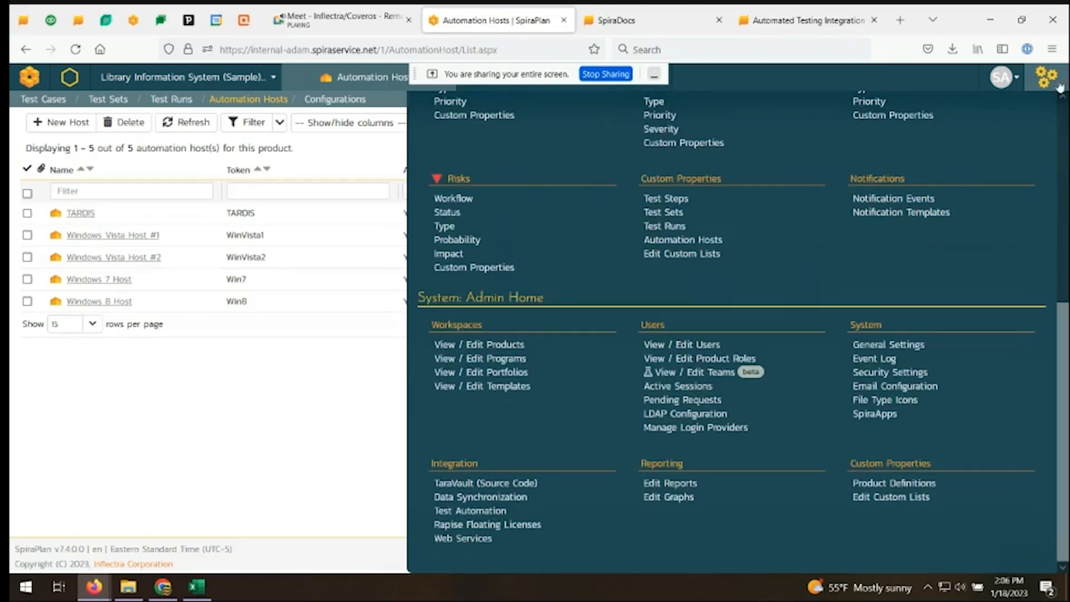
{"action": "left_click", "coordinate": [484, 511]}
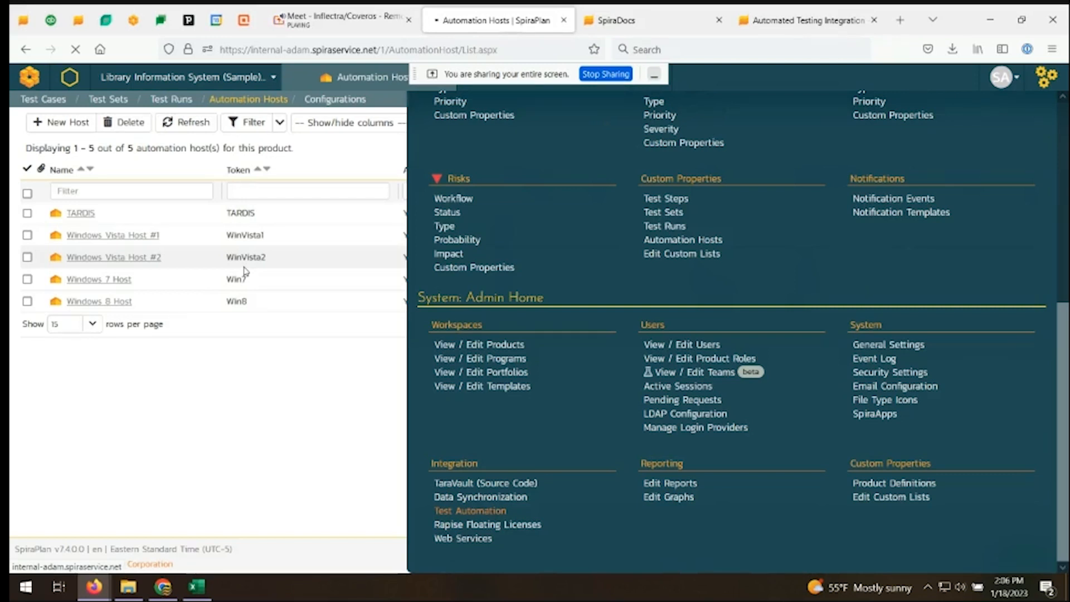
{"action": "scroll", "coordinate": [260, 415], "scroll_direction": "down", "scroll_amount": 2}
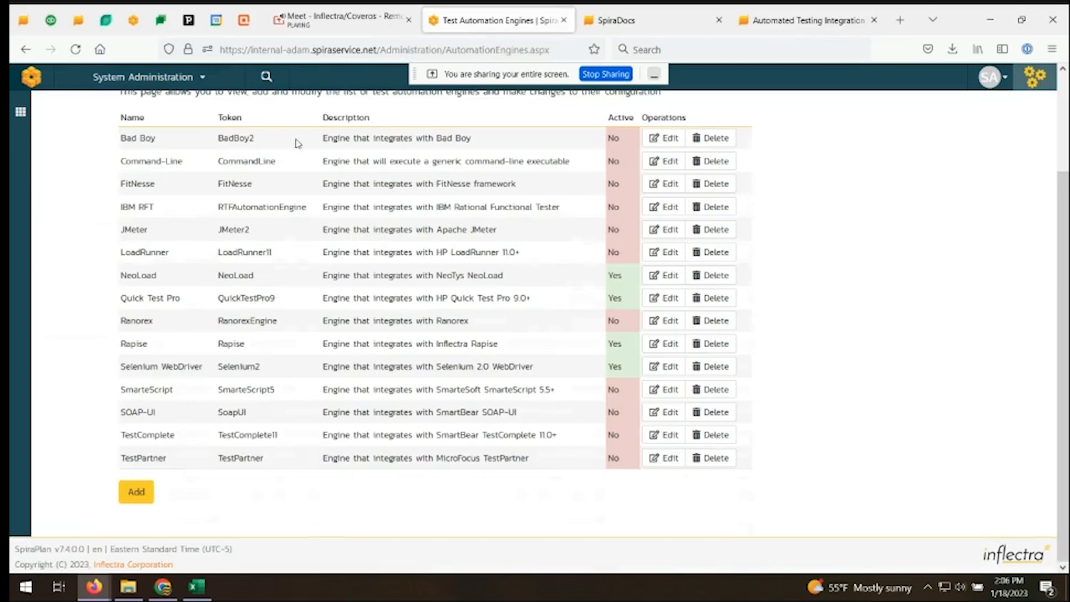
Examine the Command-Line automation engine's name, token and description in the engine list
{"action": "left_click_drag", "start_coordinate": [203, 166], "coordinate": [122, 169]}
{"action": "left_click_drag", "start_coordinate": [574, 162], "coordinate": [276, 157]}
{"action": "left_click", "coordinate": [276, 157]}
{"action": "double_click", "coordinate": [283, 161]}
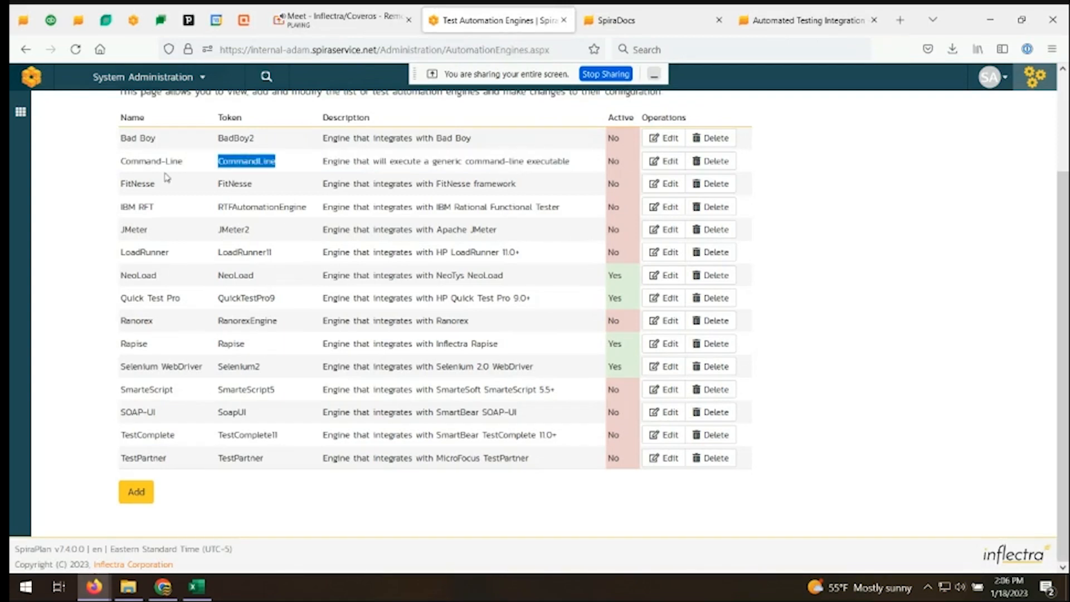
{"action": "double_click", "coordinate": [157, 165]}
{"action": "triple_click", "coordinate": [158, 164]}
{"action": "double_click", "coordinate": [395, 163]}
{"action": "triple_click", "coordinate": [395, 162]}
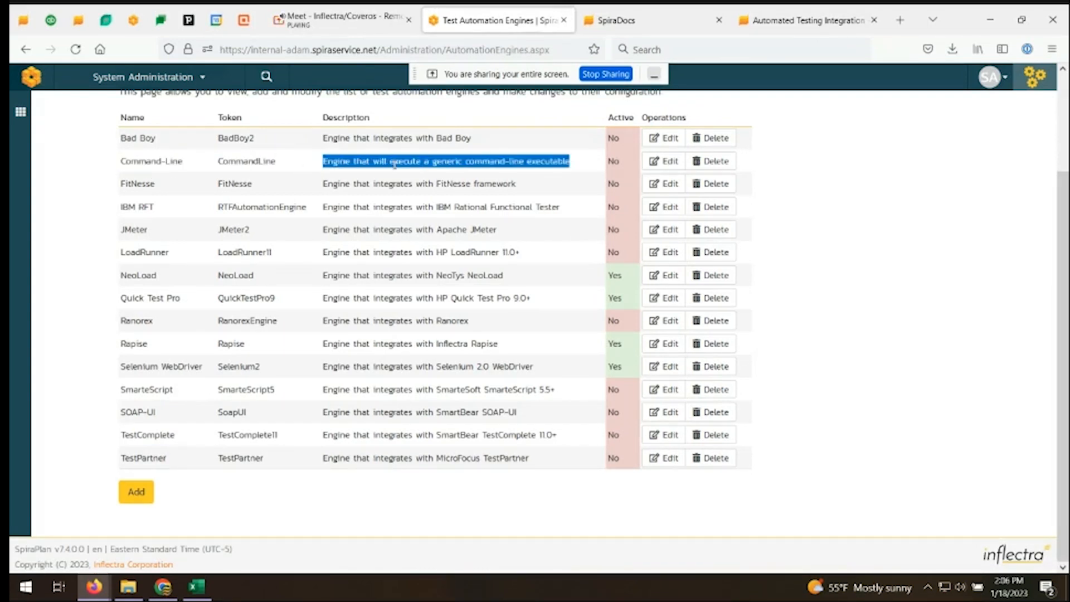
{"action": "double_click", "coordinate": [258, 160]}
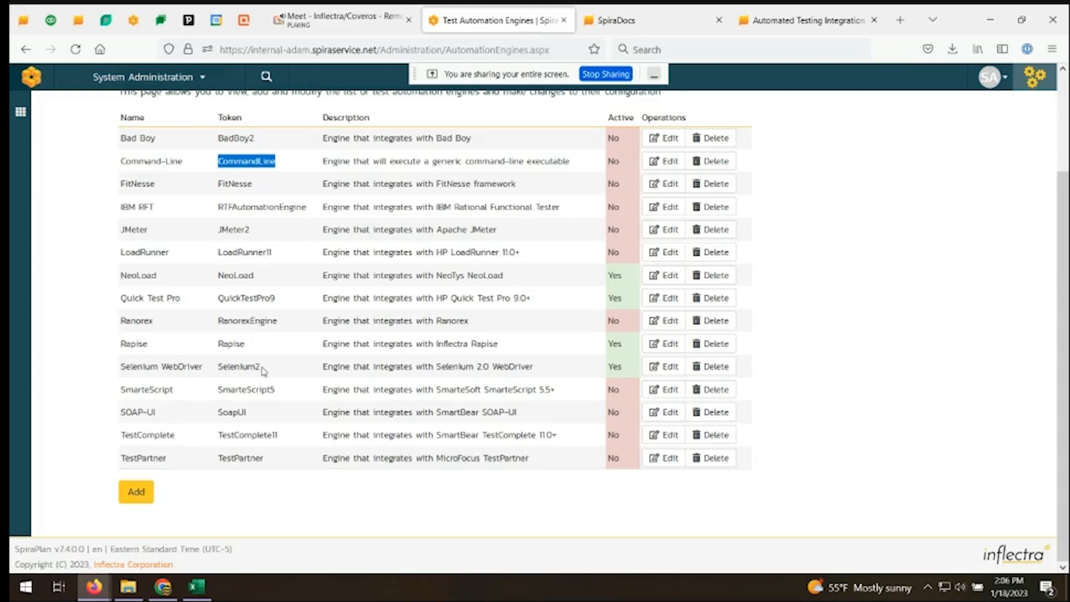
Switch to SpiraDocs and open the UFT/QTP page of the RemoteLaunch documentation under Optional Features
{"action": "left_click", "coordinate": [641, 20]}
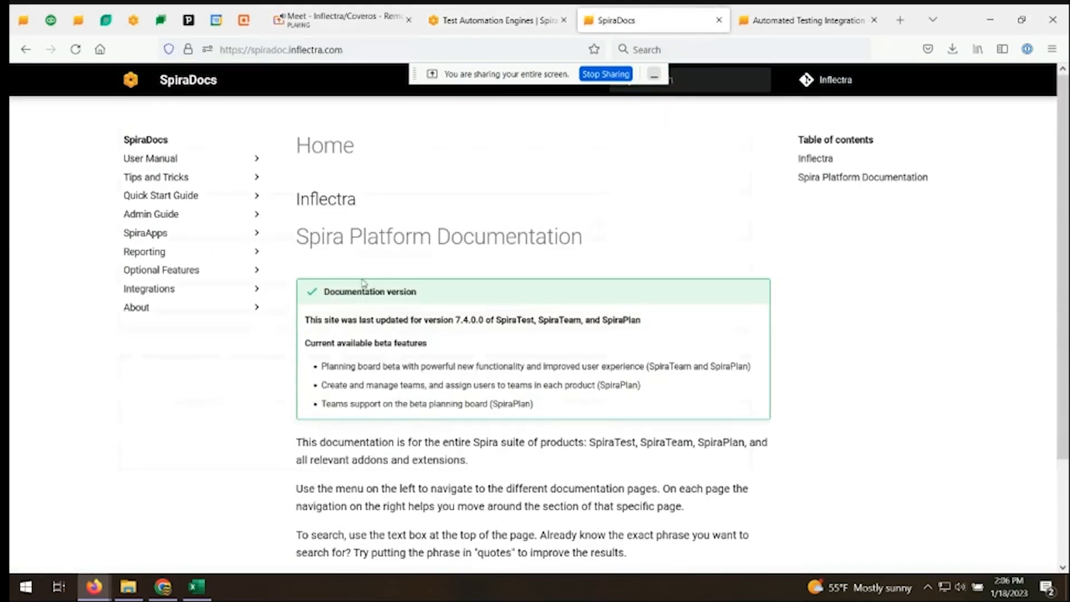
{"action": "left_click", "coordinate": [148, 272]}
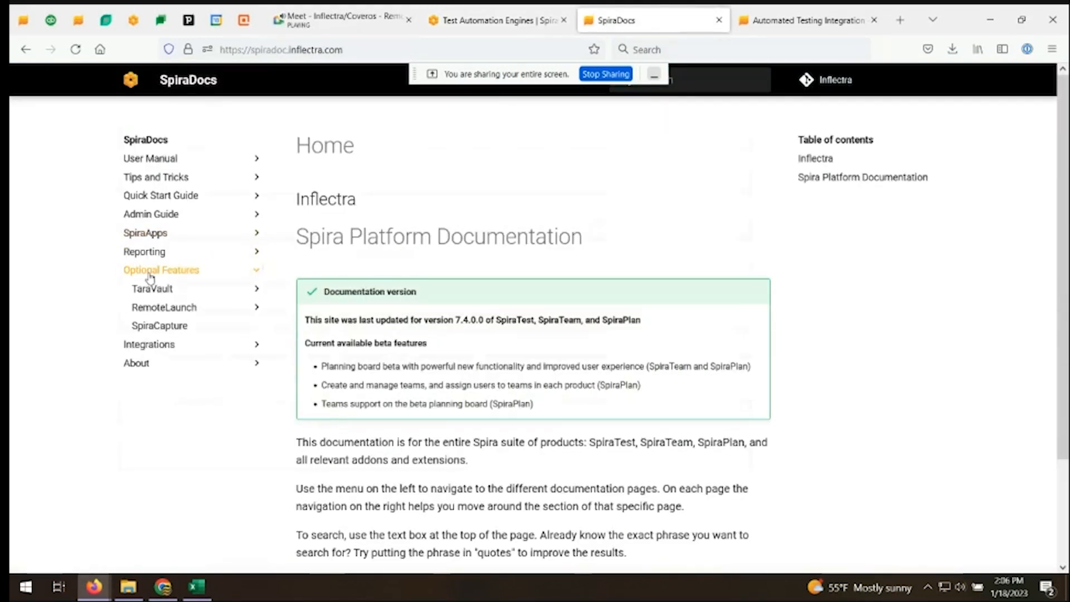
{"action": "left_click", "coordinate": [147, 309]}
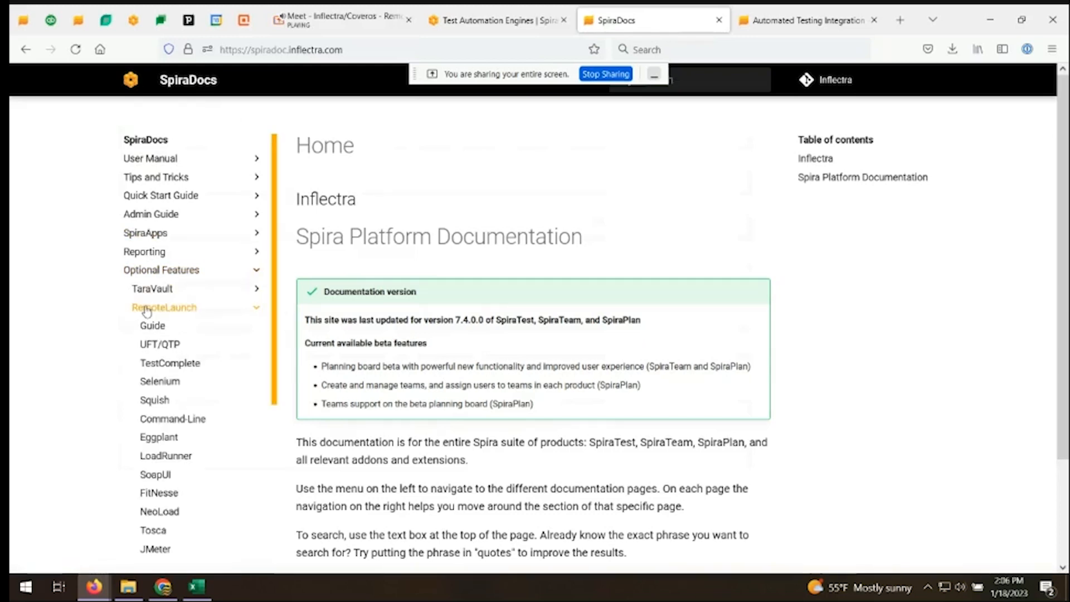
{"action": "left_click", "coordinate": [164, 345]}
Find the required UFT engine token in the installation instructions and compare it with the Command-Line engine's token in SpiraPlan
{"action": "scroll", "coordinate": [531, 271], "scroll_direction": "down", "scroll_amount": 7}
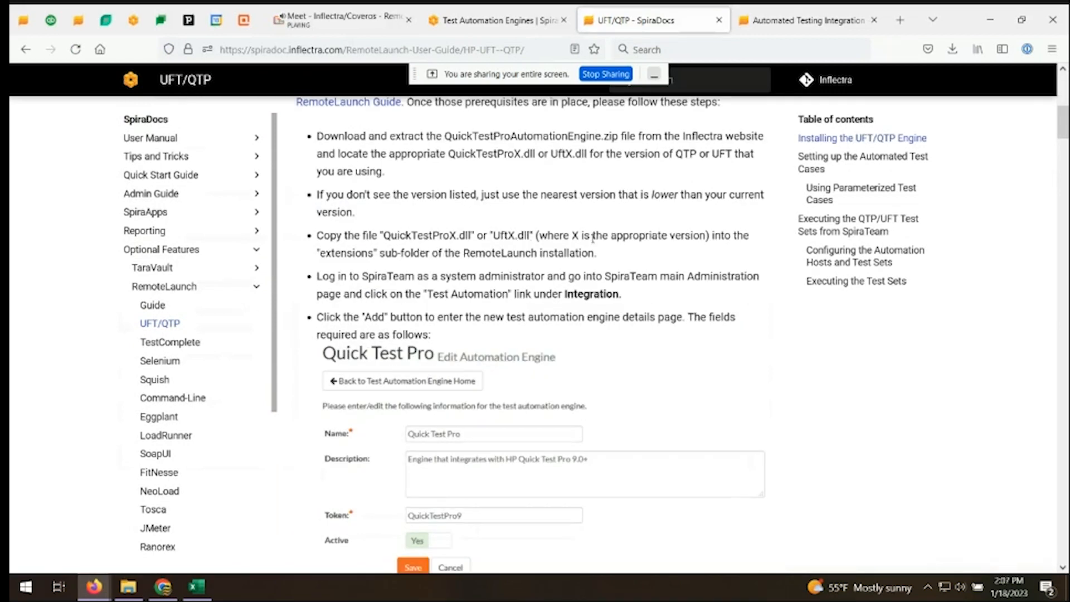
{"action": "scroll", "coordinate": [514, 242], "scroll_direction": "down", "scroll_amount": 5}
{"action": "scroll", "coordinate": [514, 243], "scroll_direction": "down", "scroll_amount": 5}
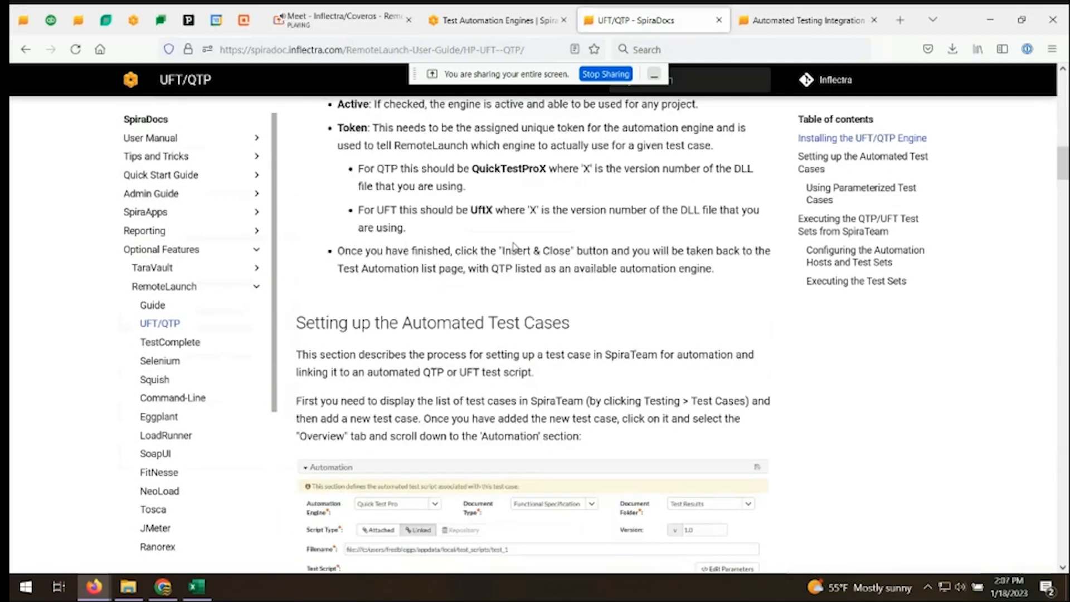
{"action": "scroll", "coordinate": [514, 246], "scroll_direction": "down", "scroll_amount": 3}
{"action": "scroll", "coordinate": [514, 247], "scroll_direction": "up", "scroll_amount": 5}
{"action": "double_click", "coordinate": [483, 356]}
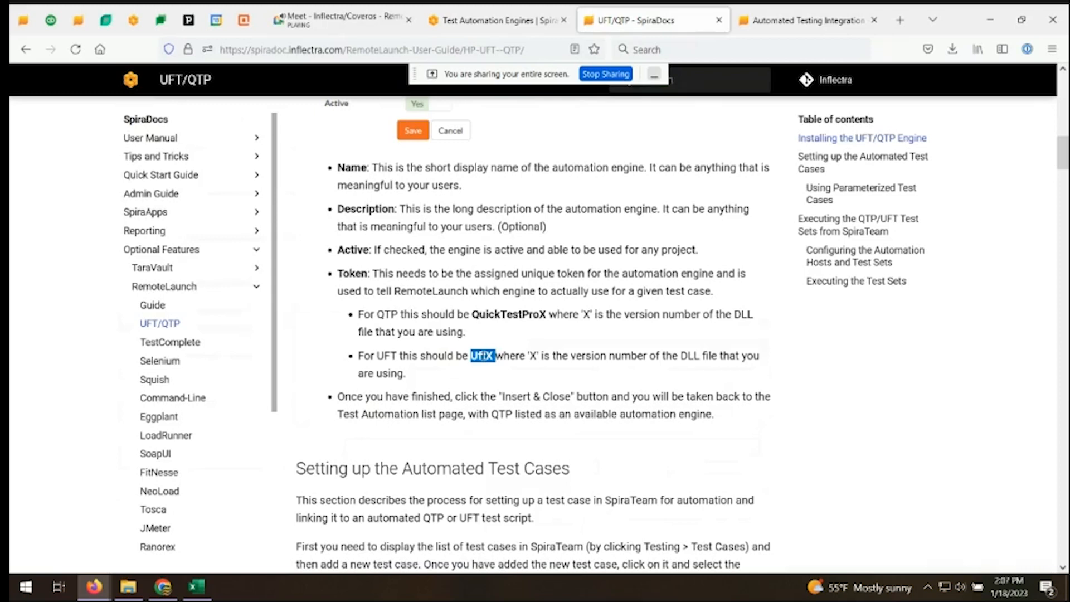
{"action": "left_click", "coordinate": [454, 19]}
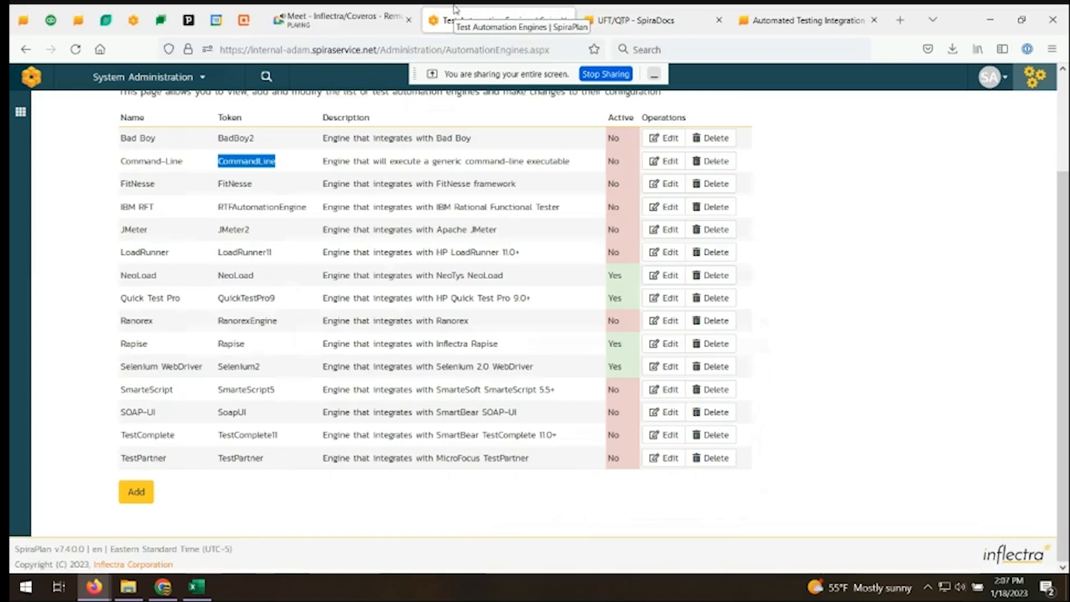
{"action": "double_click", "coordinate": [245, 165]}
Open Spira RemoteLaunch and review the client setup's server URL, login credentials and automation host token
{"action": "left_click", "coordinate": [929, 589]}
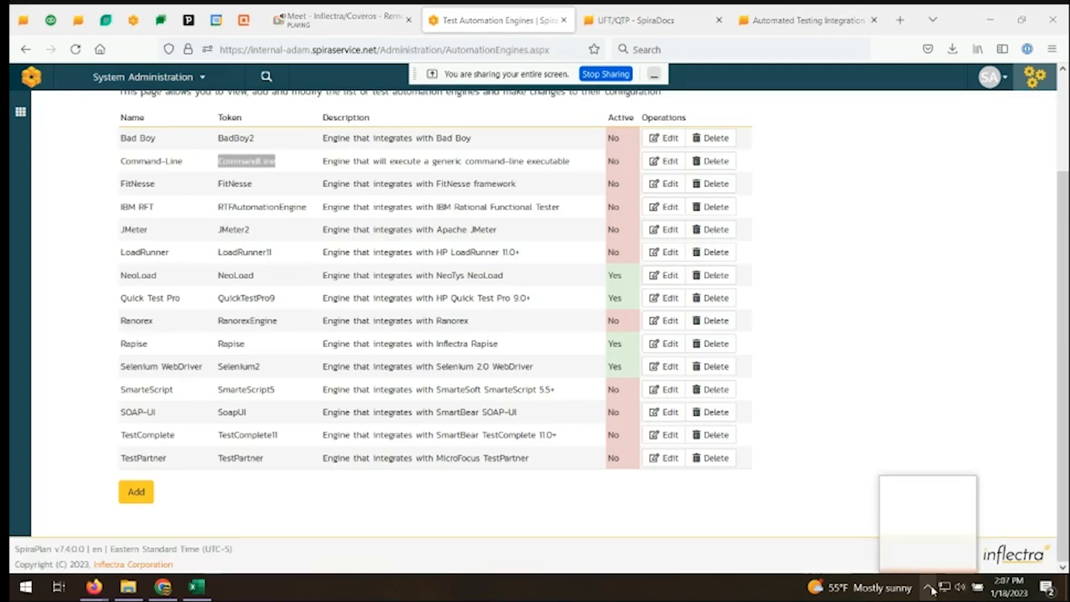
{"action": "left_click", "coordinate": [916, 561]}
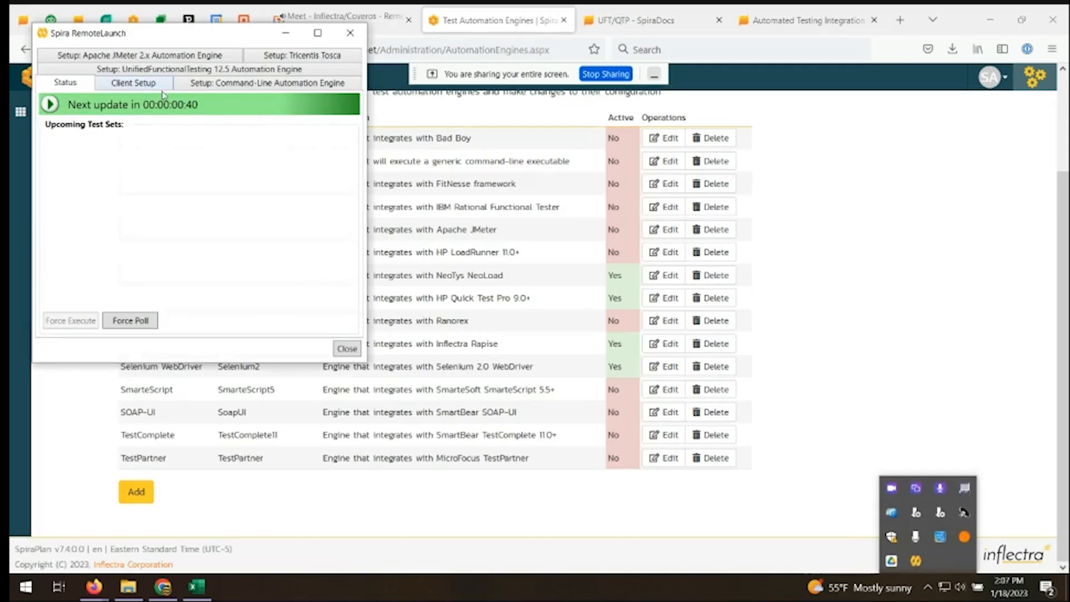
{"action": "left_click", "coordinate": [133, 83]}
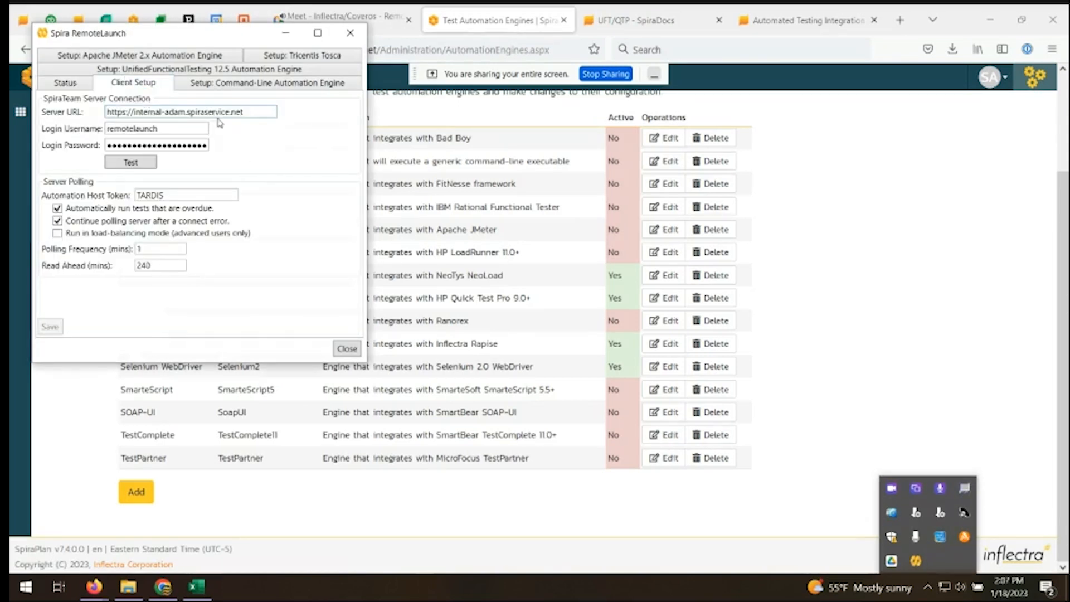
{"action": "left_click_drag", "start_coordinate": [254, 111], "coordinate": [75, 112]}
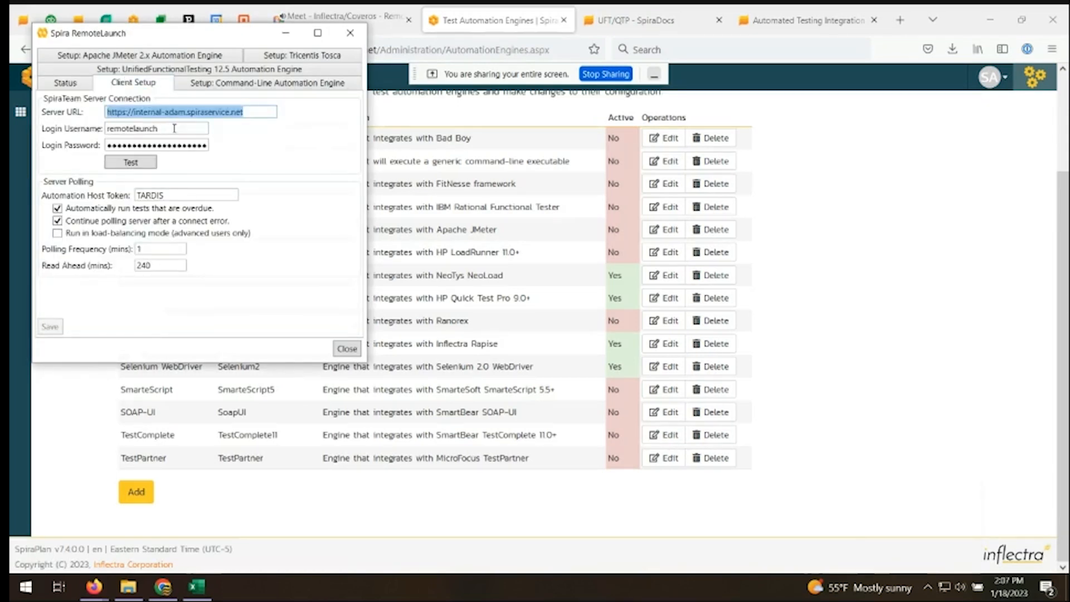
{"action": "left_click_drag", "start_coordinate": [167, 126], "coordinate": [57, 123]}
{"action": "left_click", "coordinate": [180, 149]}
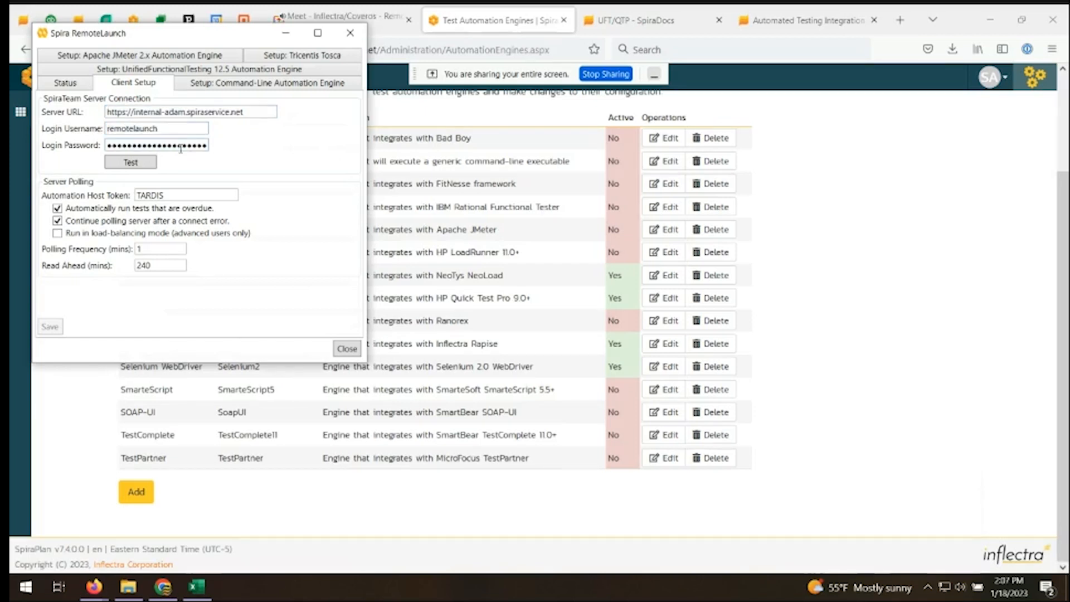
{"action": "left_click_drag", "start_coordinate": [191, 196], "coordinate": [114, 197]}
Switch to File Explorer and open the extensions folder of Spira RemoteLaunch within Program Files (x86) > Inflectra on drive C
{"action": "left_click", "coordinate": [128, 595]}
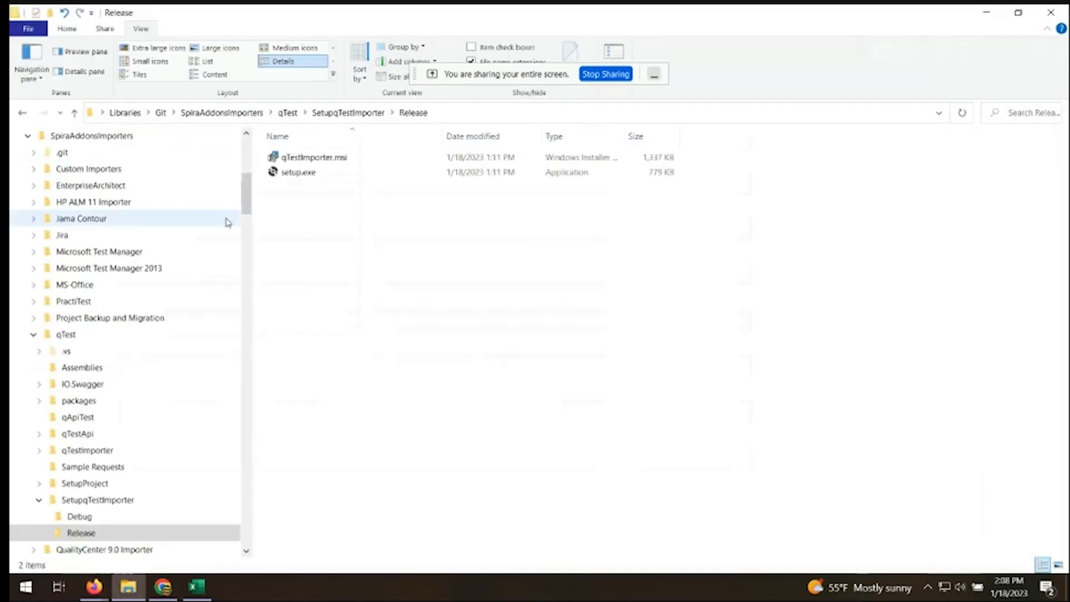
{"action": "left_click", "coordinate": [28, 135]}
{"action": "left_click", "coordinate": [22, 218]}
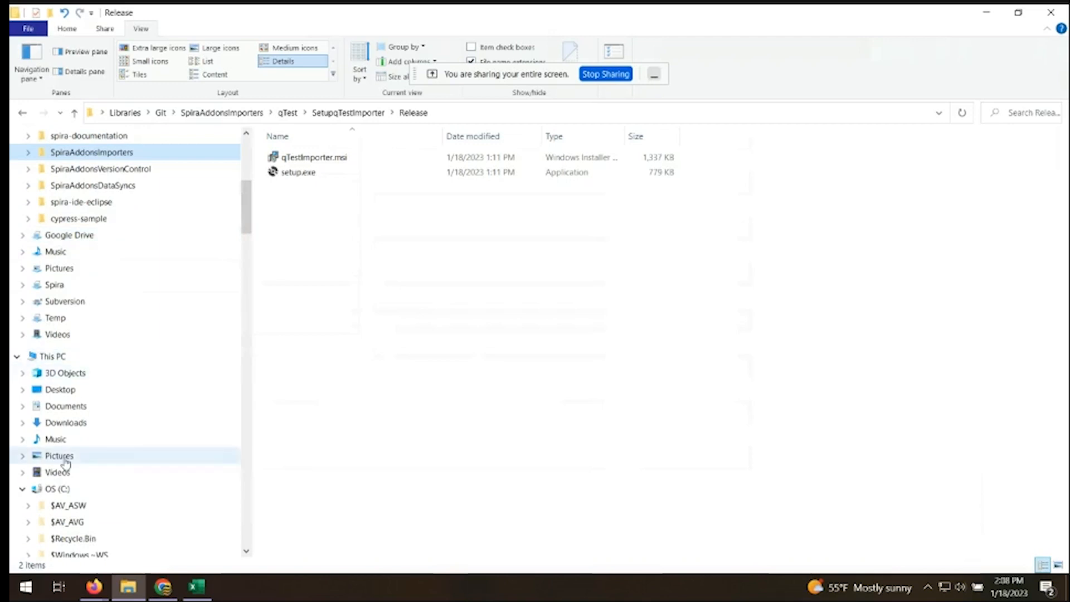
{"action": "left_click", "coordinate": [61, 488]}
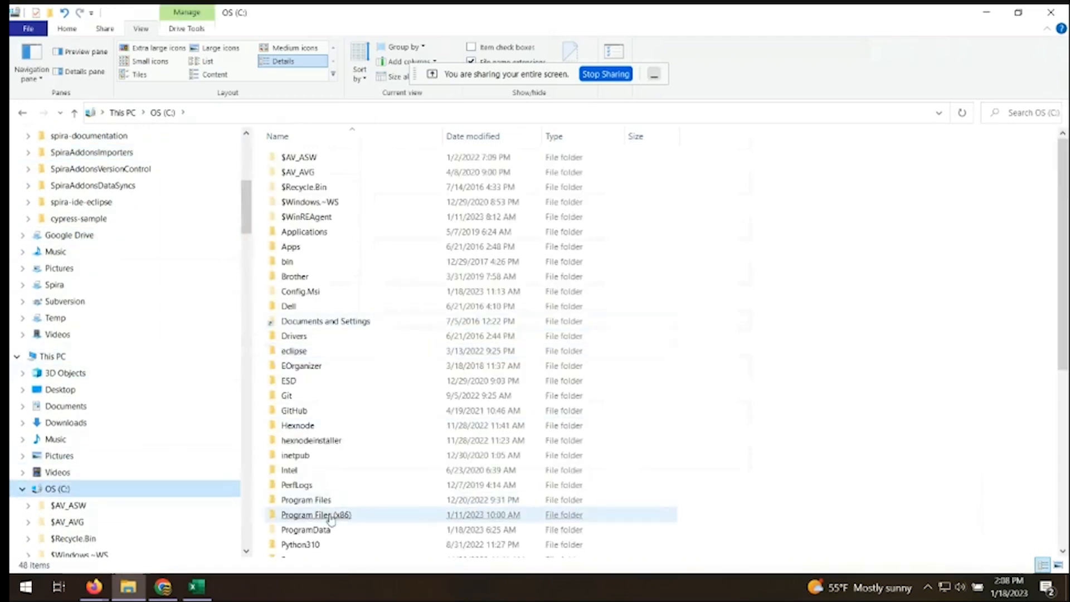
{"action": "double_click", "coordinate": [312, 514]}
{"action": "double_click", "coordinate": [295, 500]}
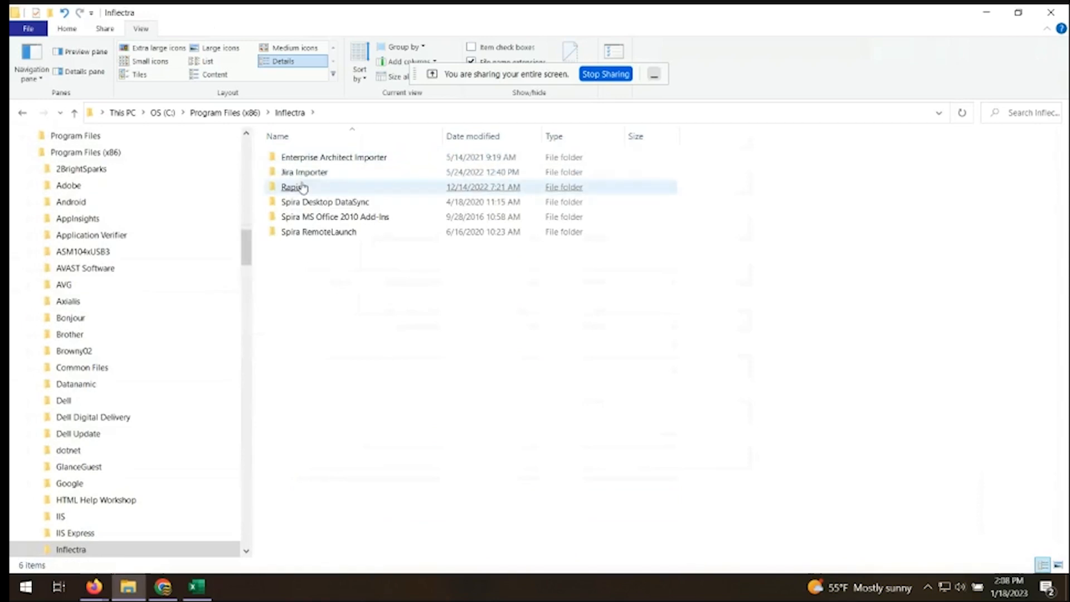
{"action": "double_click", "coordinate": [328, 233]}
{"action": "key", "text": "Return"}
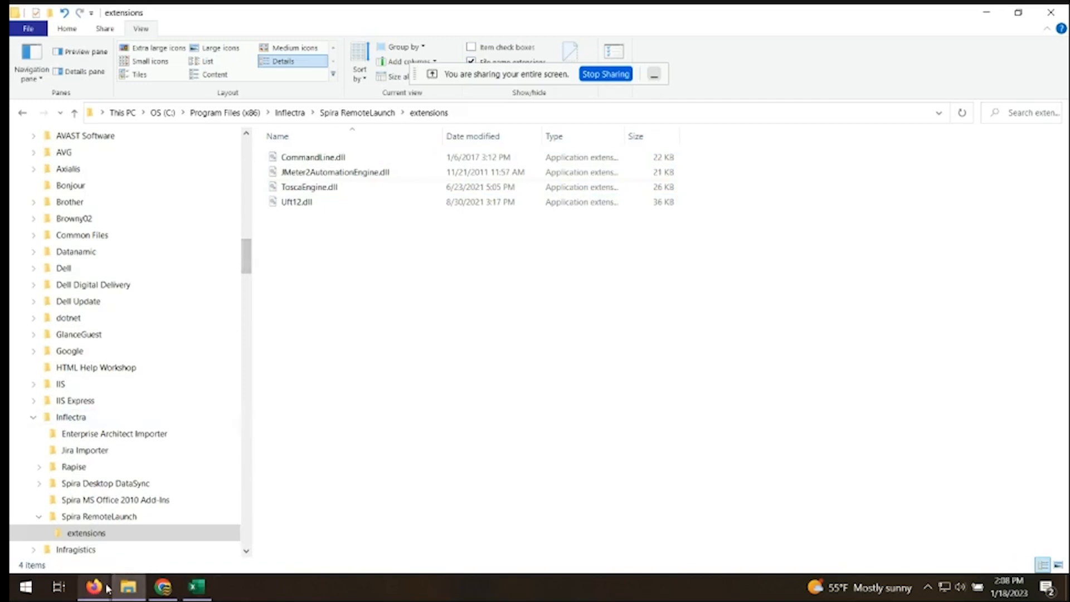
Switch back to Spira RemoteLaunch and review the setup options of the Apache JMeter 2.x and UnifiedFunctionalTesting 12.5 engines
{"action": "left_click", "coordinate": [928, 587]}
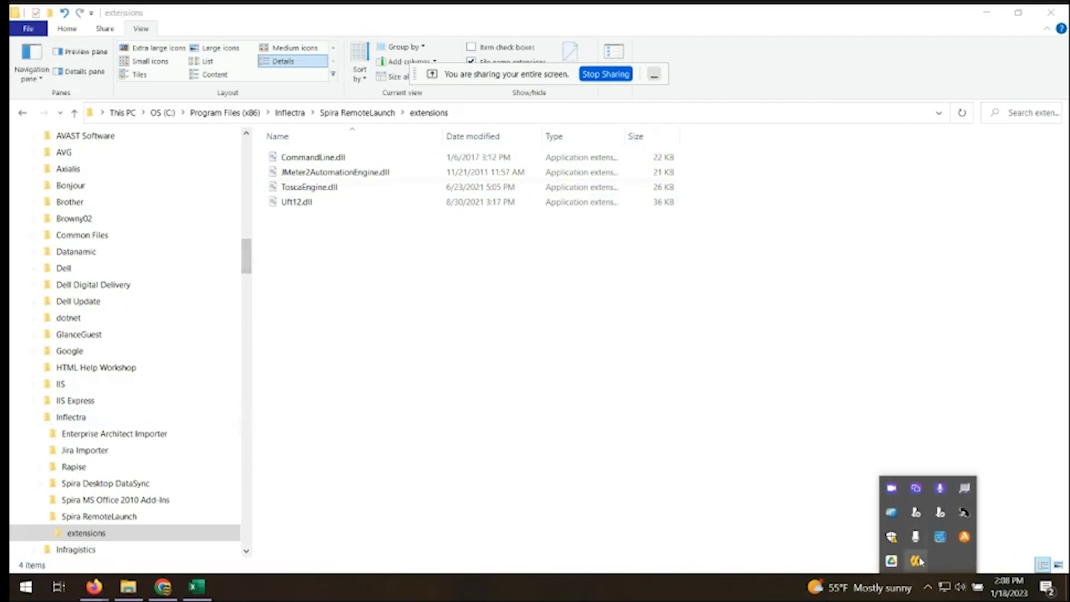
{"action": "left_click", "coordinate": [916, 561]}
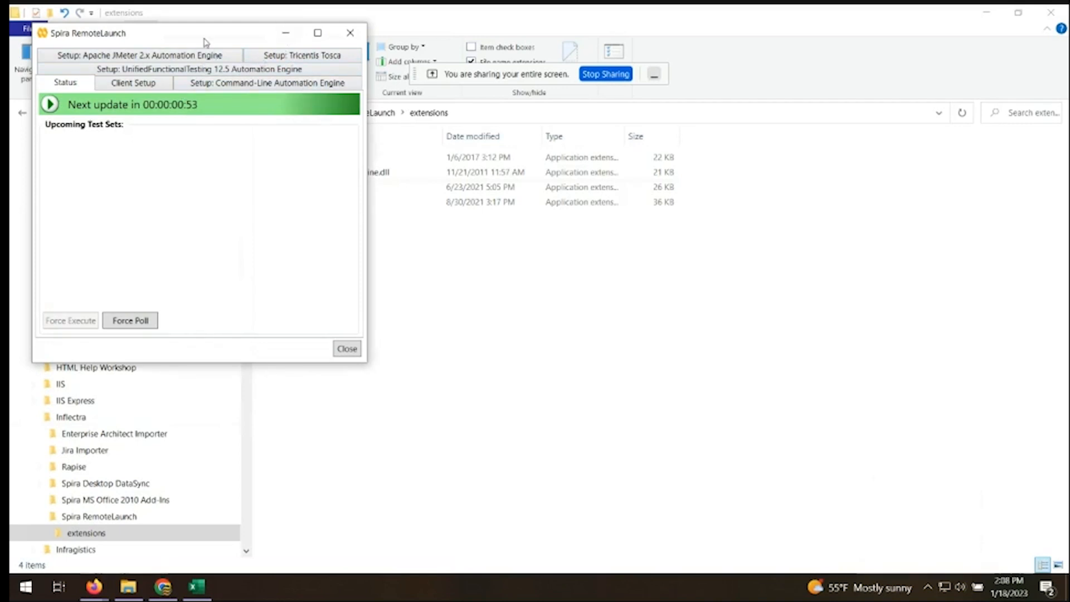
{"action": "left_click", "coordinate": [143, 56]}
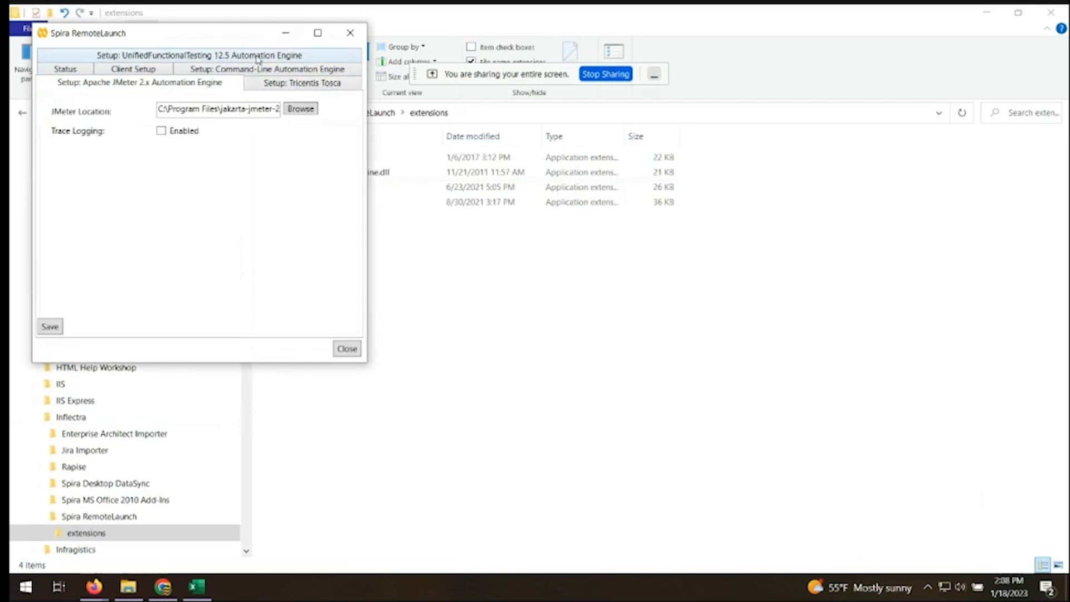
{"action": "left_click", "coordinate": [255, 56]}
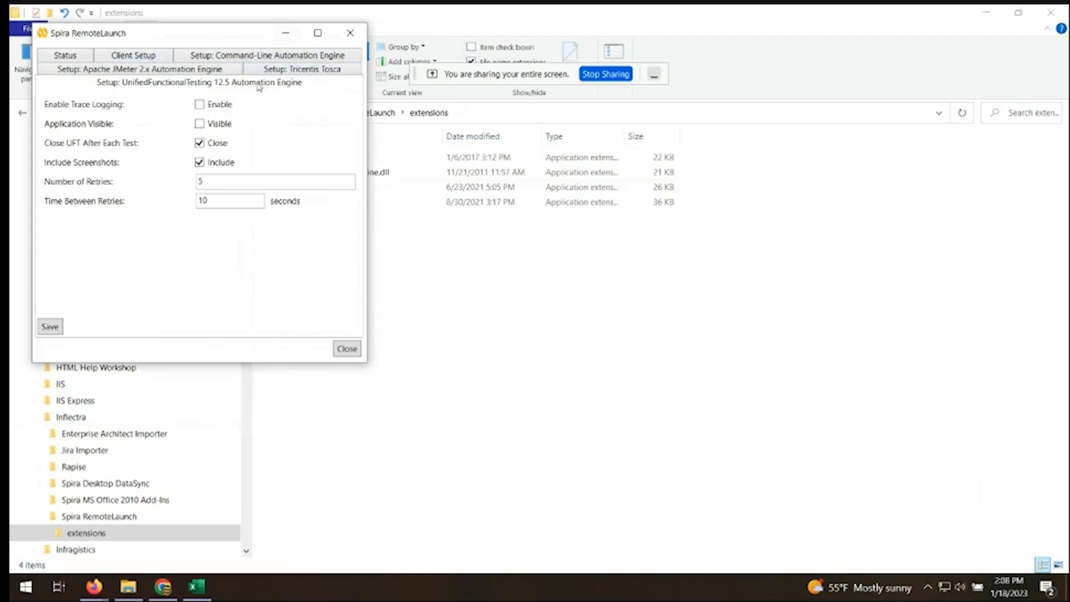
Open the About information for Spira RemoteLaunch to check its license and loaded extensions
{"action": "left_click", "coordinate": [928, 587]}
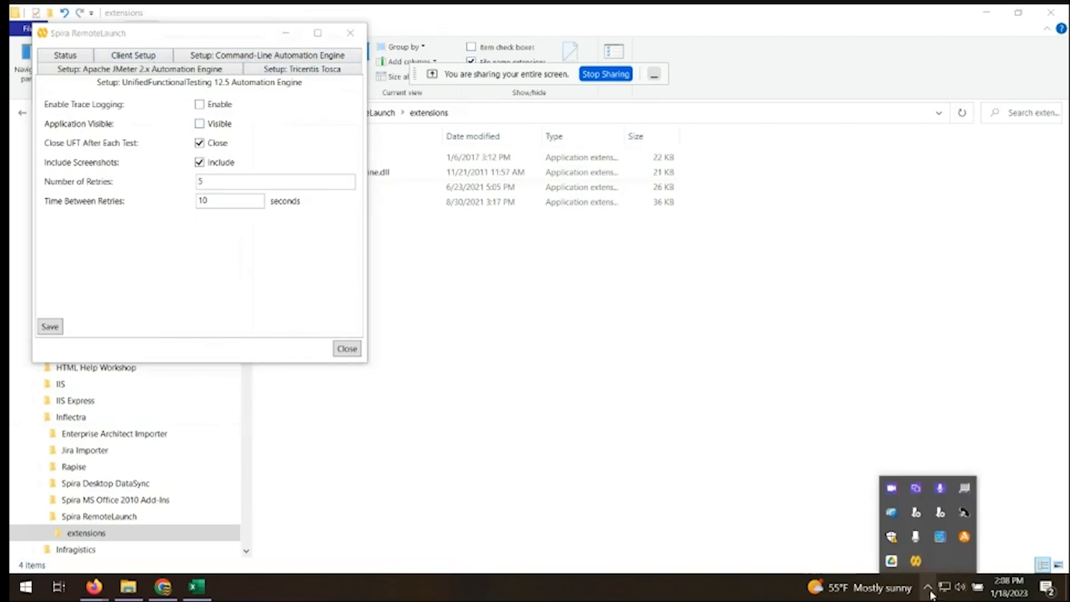
{"action": "right_click", "coordinate": [916, 562]}
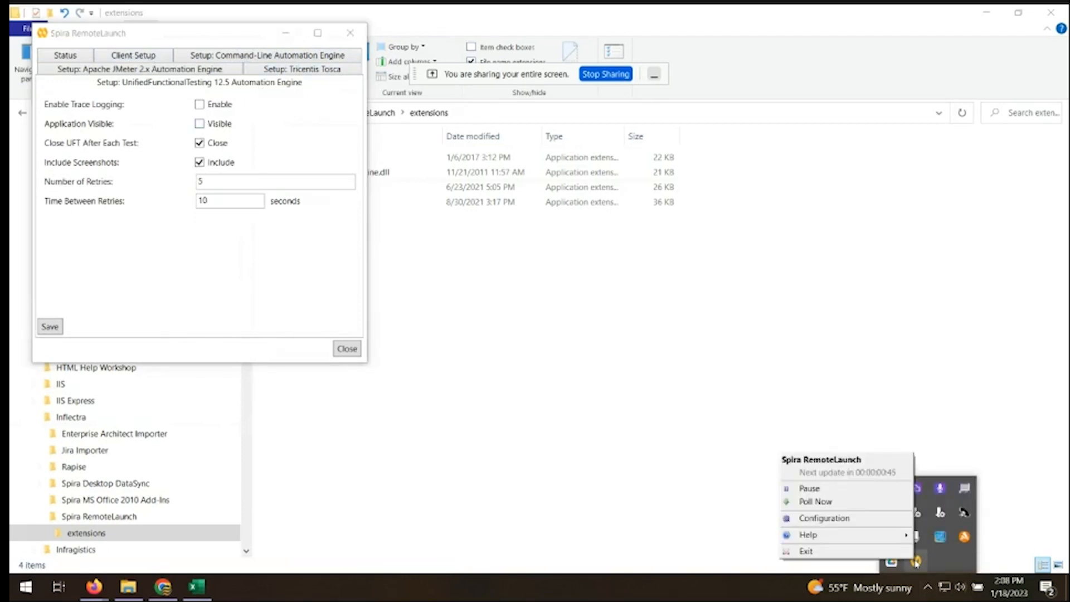
{"action": "mouse_move", "coordinate": [832, 535]}
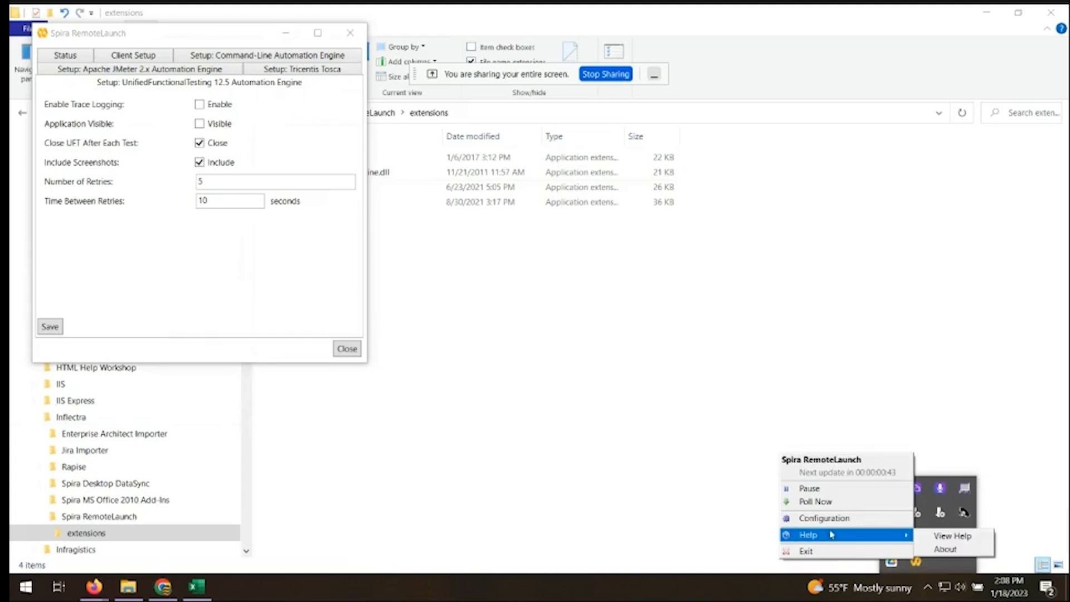
{"action": "left_click", "coordinate": [945, 549]}
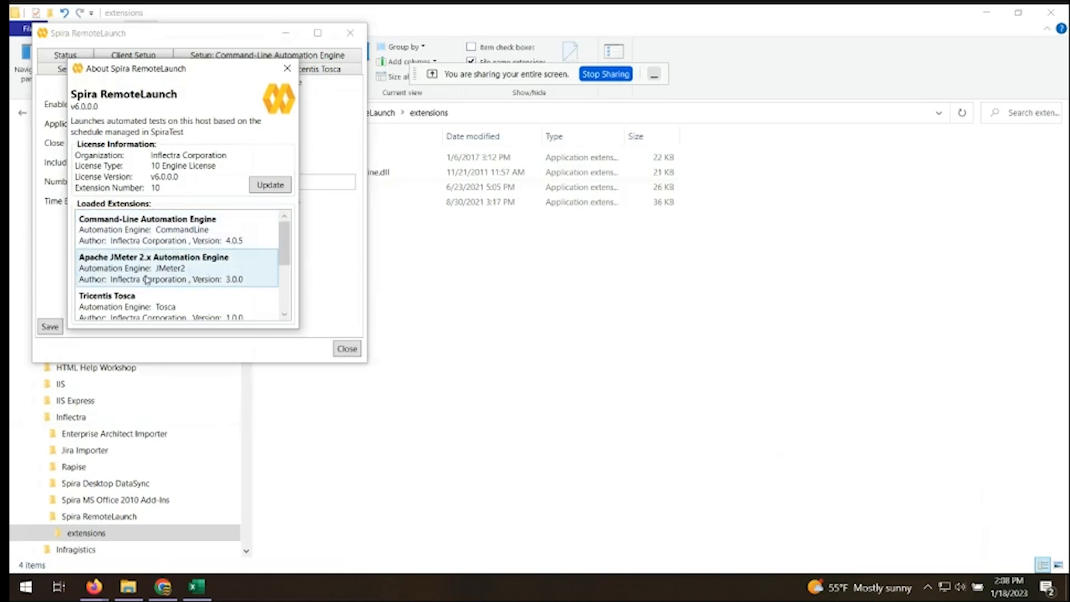
Examine the loaded automation engine extensions from Command-Line to UnifiedFunctionalTesting 12.5 and close the About information
{"action": "scroll", "coordinate": [159, 304], "scroll_direction": "down", "scroll_amount": 2}
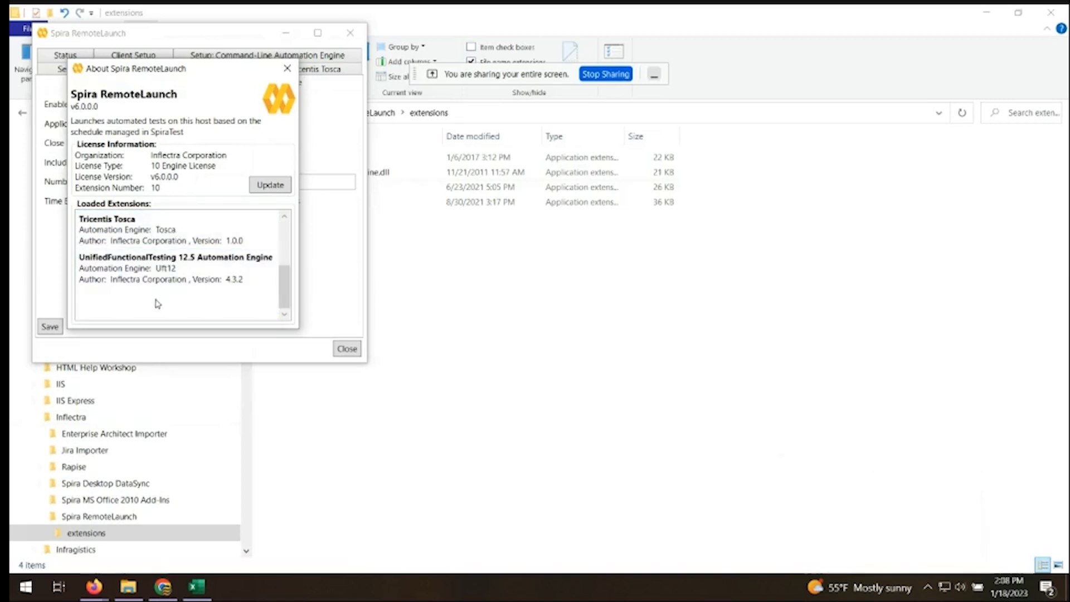
{"action": "scroll", "coordinate": [159, 304], "scroll_direction": "up", "scroll_amount": 3}
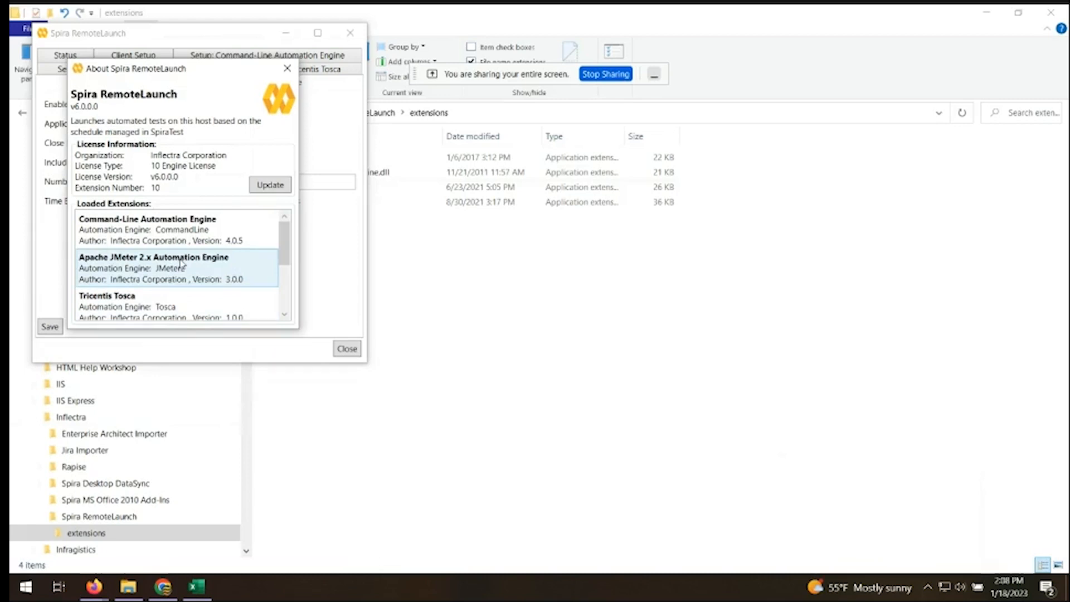
{"action": "scroll", "coordinate": [180, 262], "scroll_direction": "down", "scroll_amount": 3}
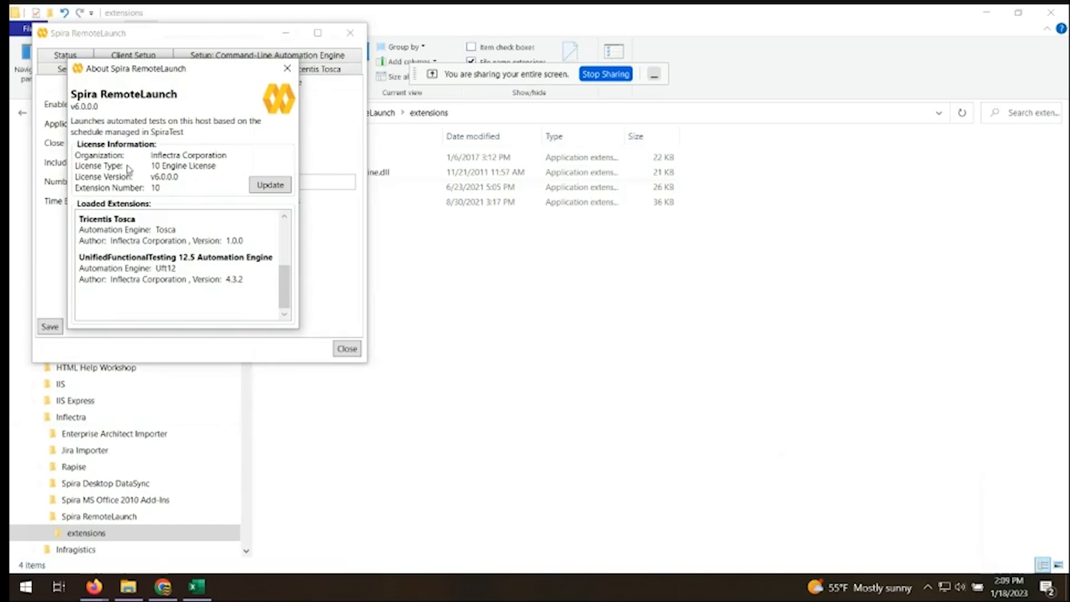
{"action": "scroll", "coordinate": [104, 285], "scroll_direction": "up", "scroll_amount": 3}
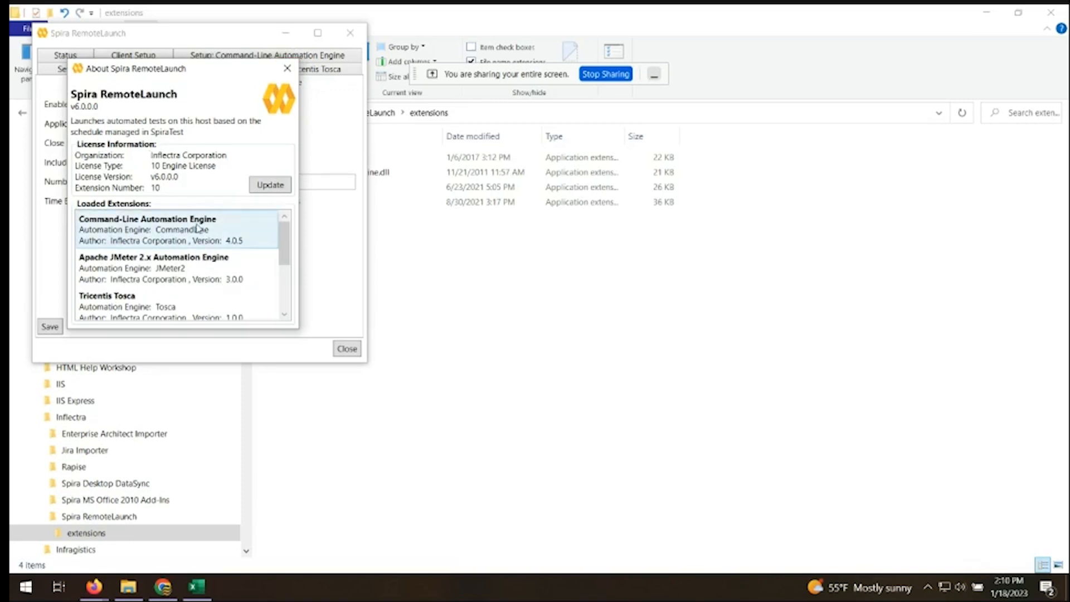
{"action": "scroll", "coordinate": [139, 308], "scroll_direction": "down", "scroll_amount": 3}
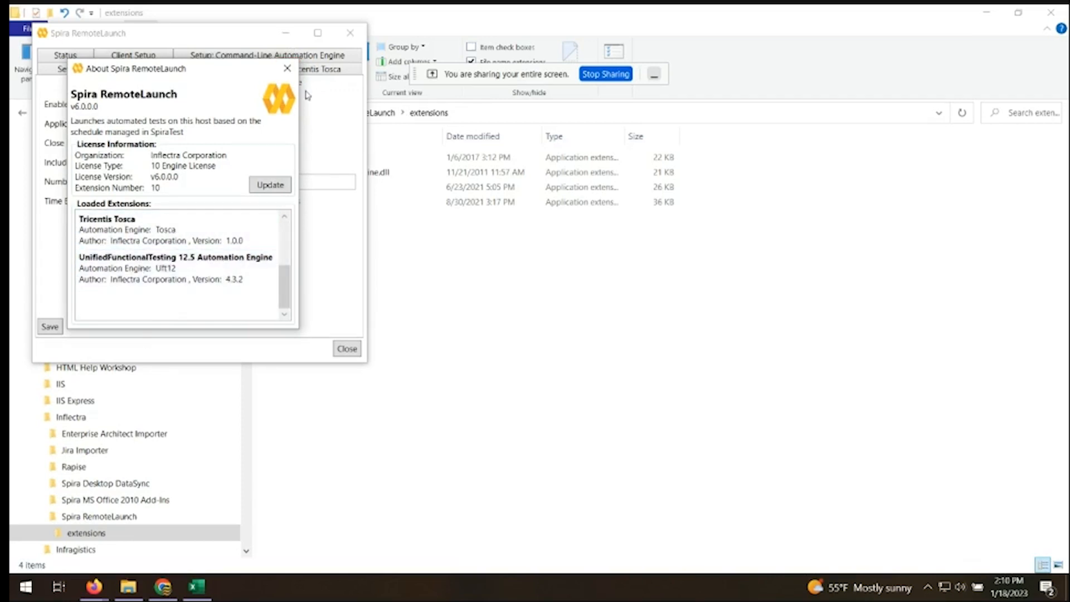
{"action": "left_click", "coordinate": [288, 68]}
Switch to SpiraPlan in Firefox and open the administration home of the Library Information System (Sample) product
{"action": "left_click", "coordinate": [94, 587]}
{"action": "left_click", "coordinate": [172, 496]}
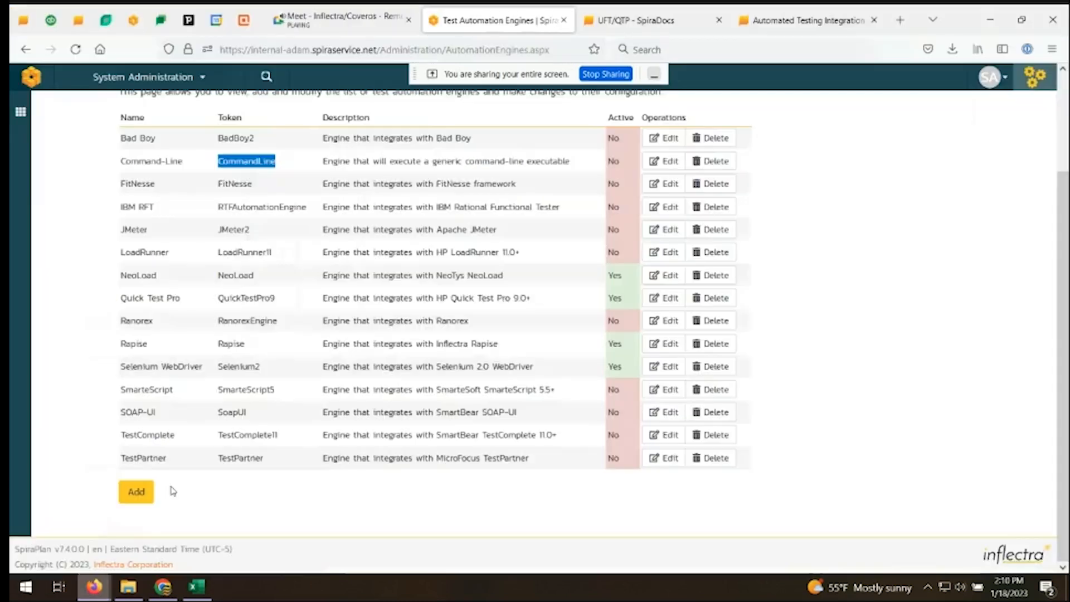
{"action": "scroll", "coordinate": [290, 145], "scroll_direction": "up", "scroll_amount": 3}
{"action": "left_click", "coordinate": [180, 78]}
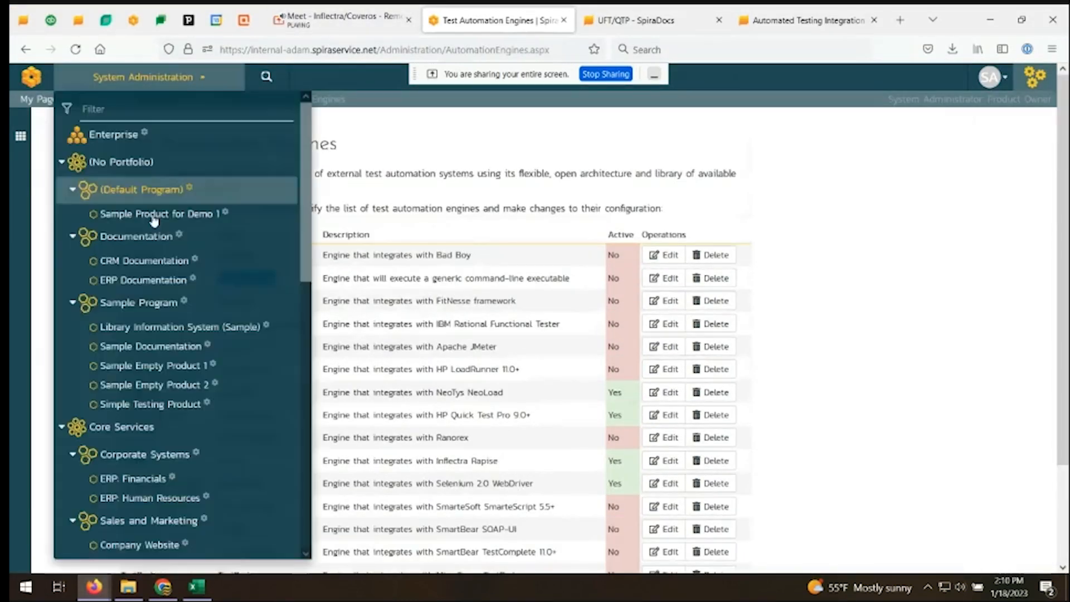
{"action": "scroll", "coordinate": [203, 230], "scroll_direction": "down", "scroll_amount": 2}
{"action": "scroll", "coordinate": [203, 230], "scroll_direction": "down", "scroll_amount": 3}
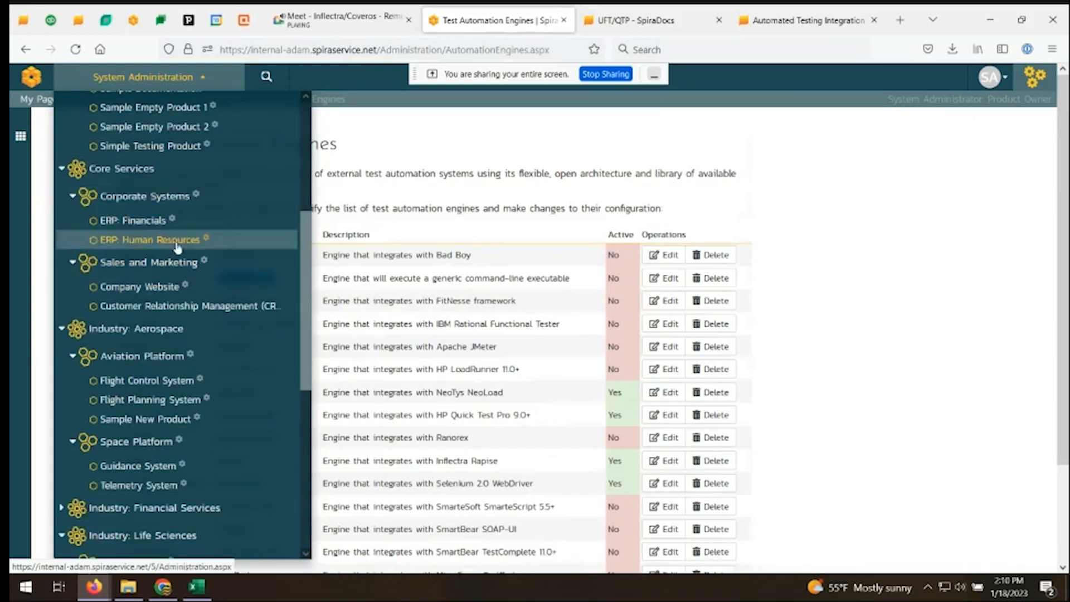
{"action": "scroll", "coordinate": [177, 248], "scroll_direction": "down", "scroll_amount": 5}
{"action": "scroll", "coordinate": [162, 399], "scroll_direction": "down", "scroll_amount": 2}
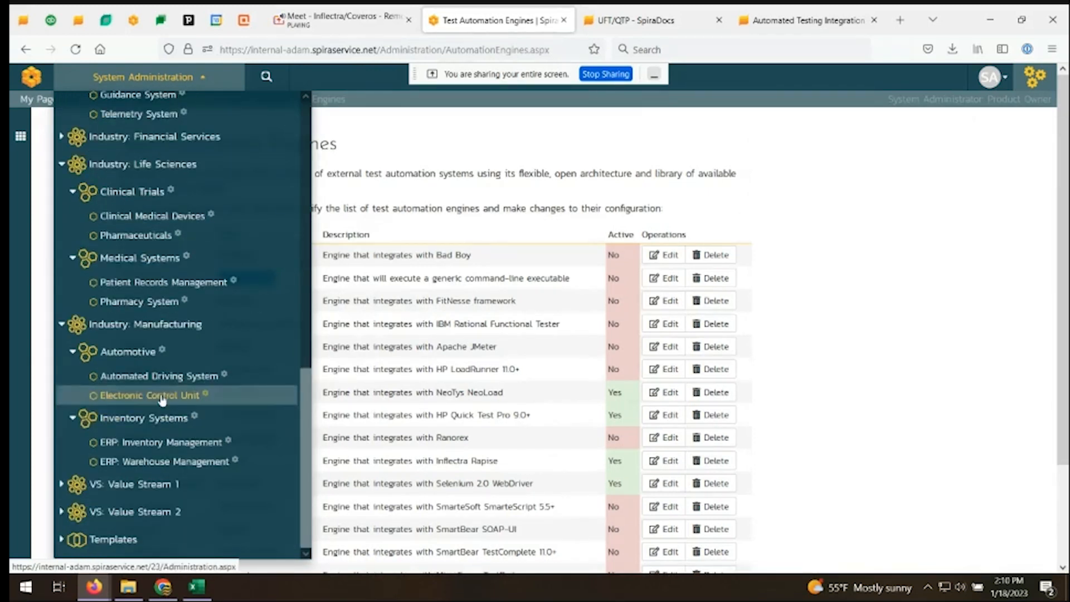
{"action": "scroll", "coordinate": [162, 399], "scroll_direction": "up", "scroll_amount": 10}
{"action": "left_click", "coordinate": [248, 222]}
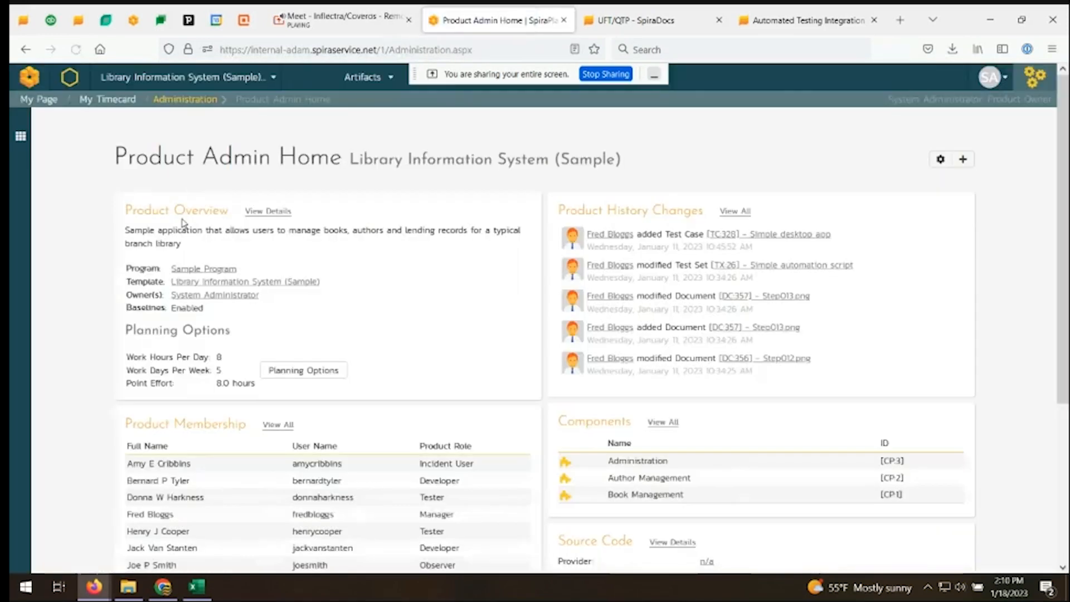
Open the product's test case Adding multiple new books from the Scenario Tests folder and show its Automation section
{"action": "left_click", "coordinate": [381, 87]}
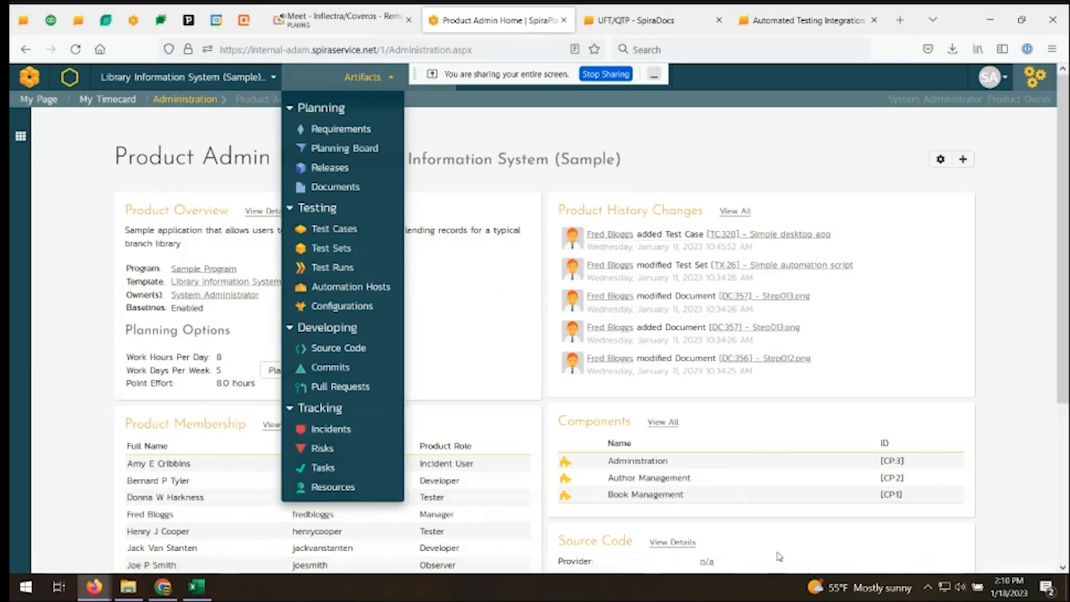
{"action": "left_click", "coordinate": [343, 229]}
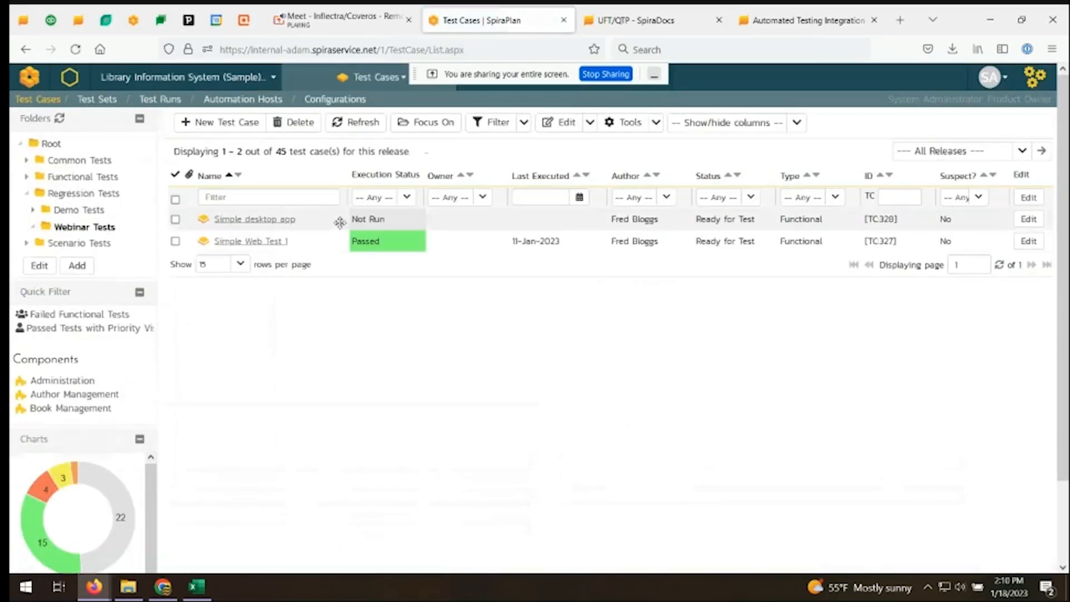
{"action": "left_click", "coordinate": [86, 194]}
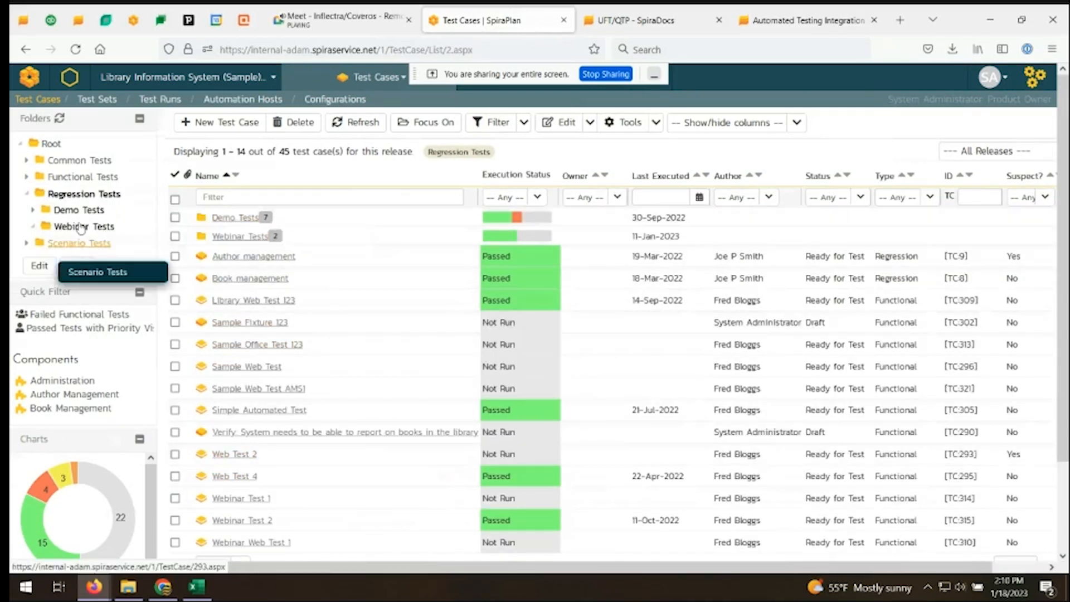
{"action": "left_click", "coordinate": [86, 246]}
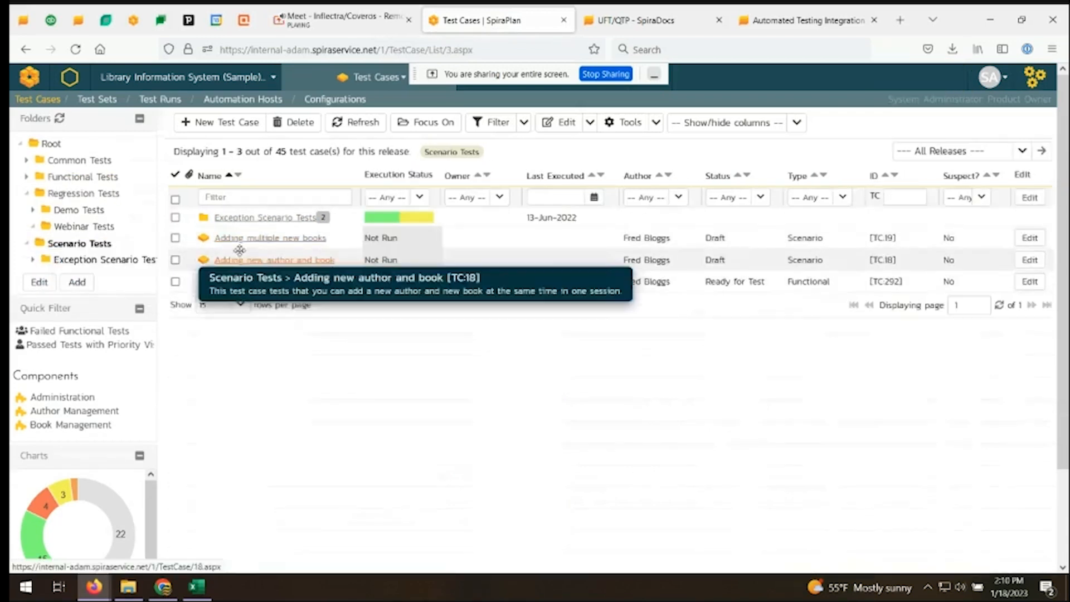
{"action": "left_click", "coordinate": [240, 240]}
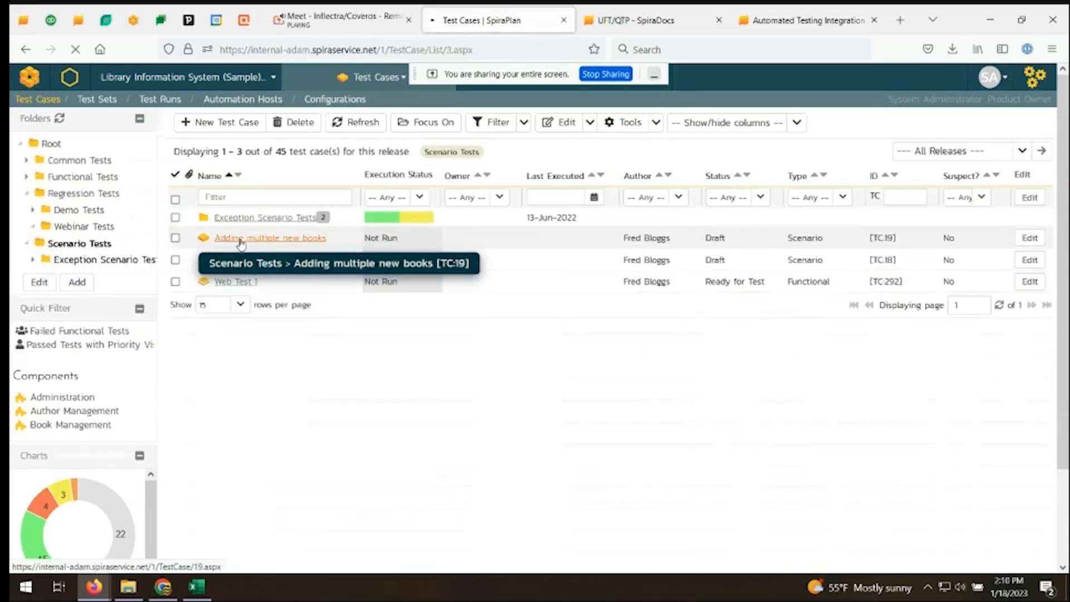
{"action": "scroll", "coordinate": [247, 245], "scroll_direction": "down", "scroll_amount": 10}
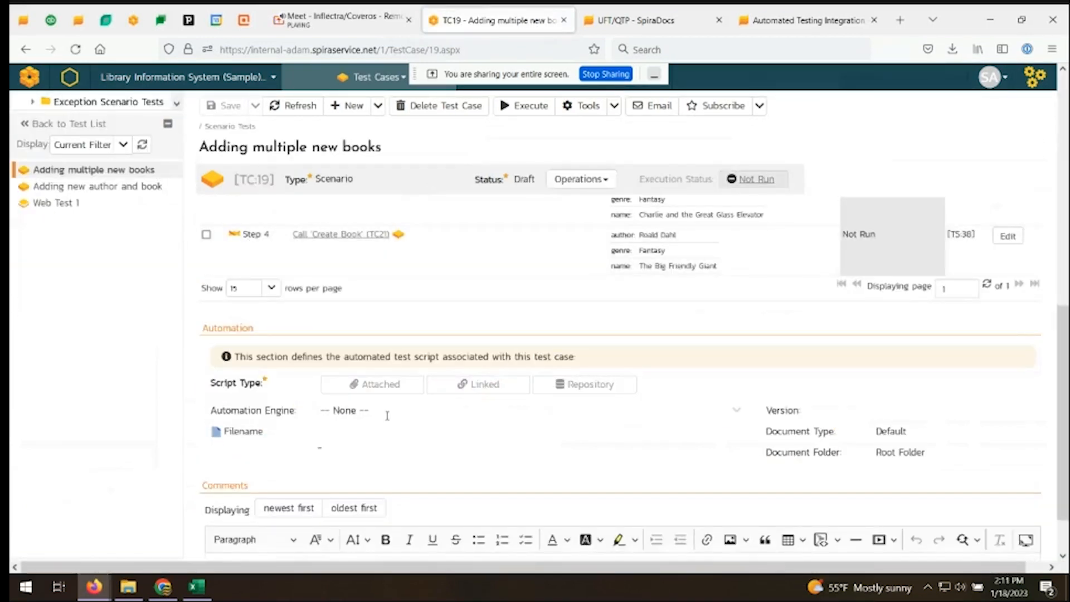
Set the test case's automation engine to Quick Test Pro, its filename to C:\MyTest123\MyTest and its script type to Linked
{"action": "left_click", "coordinate": [363, 410]}
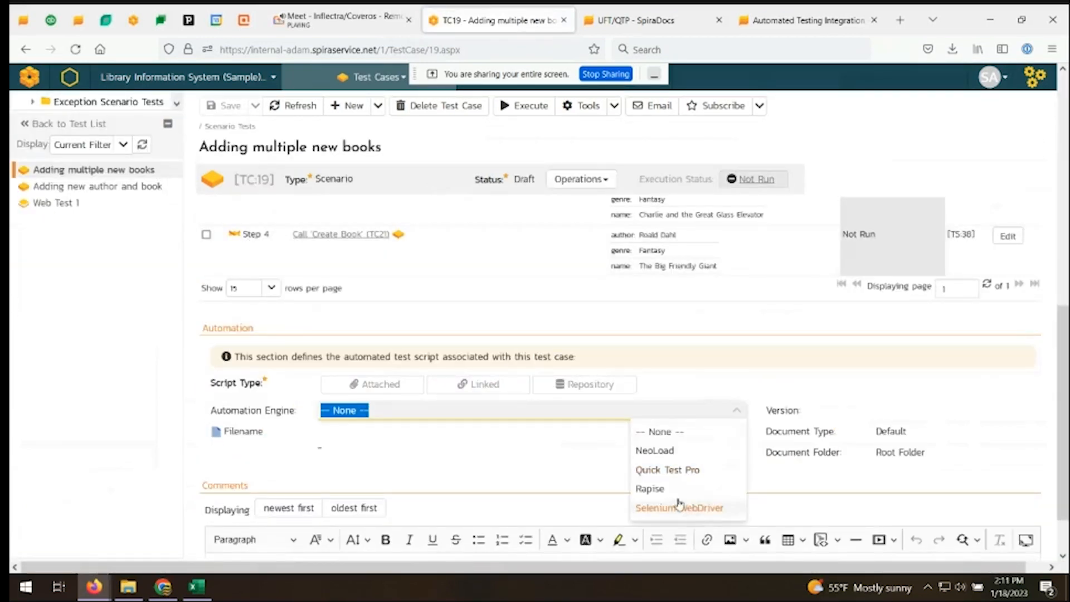
{"action": "left_click", "coordinate": [668, 474]}
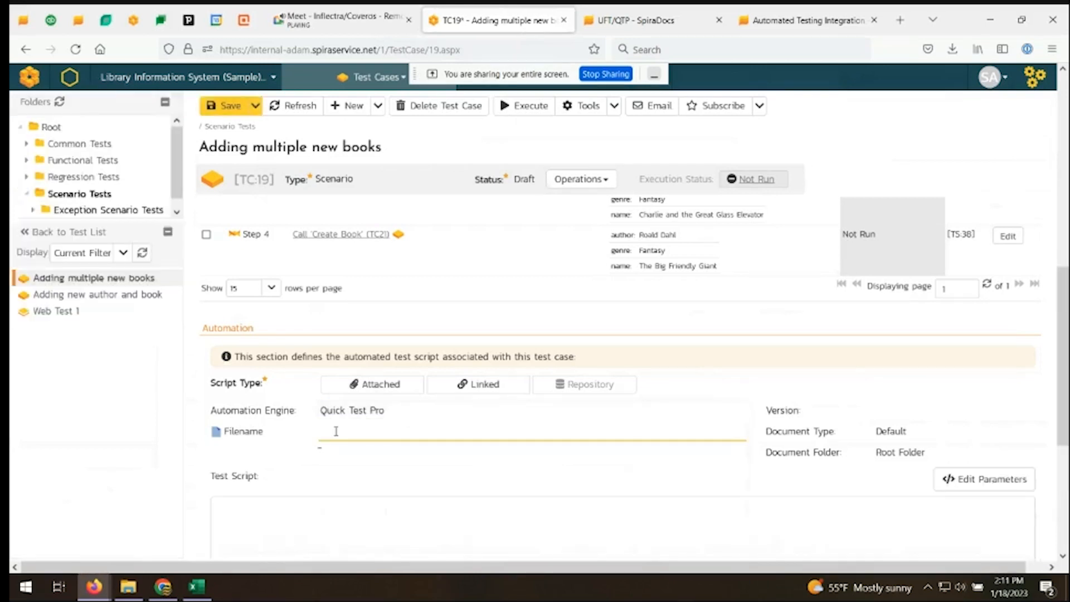
{"action": "left_click", "coordinate": [346, 429]}
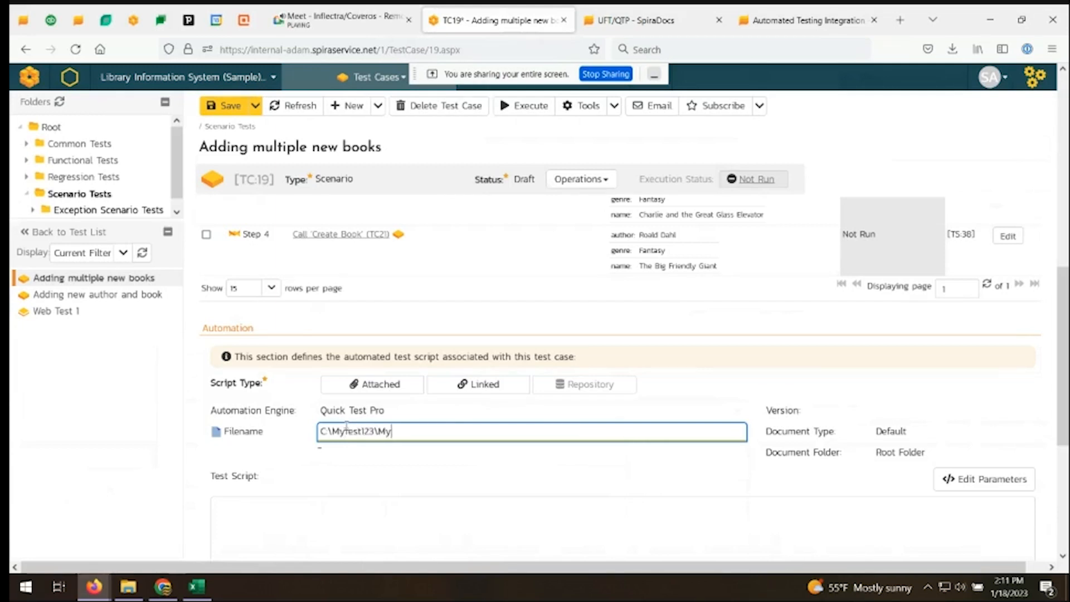
{"action": "type", "text": "Tst"}
{"action": "left_click", "coordinate": [468, 386]}
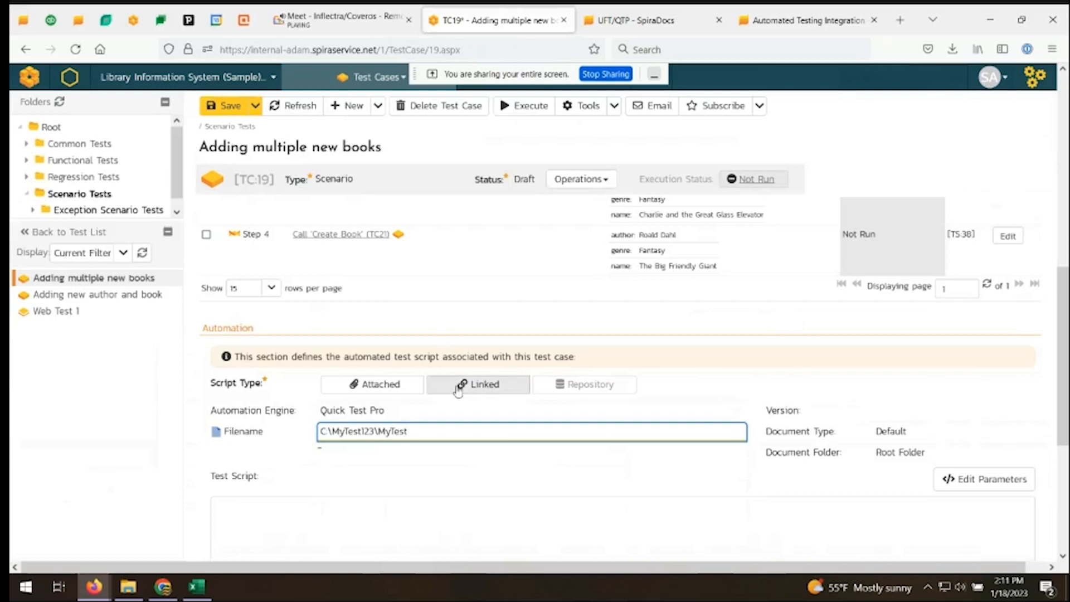
{"action": "left_click", "coordinate": [394, 427]}
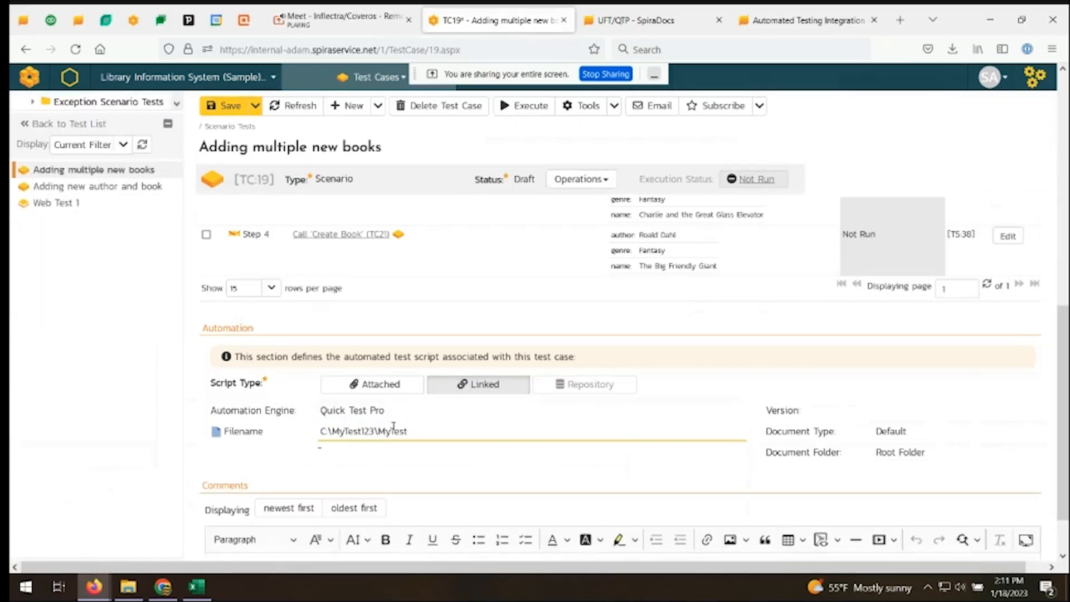
Read the SpiraDocs UFT/QTP guidance on setting up automated test cases and return to the test case
{"action": "left_click", "coordinate": [690, 10]}
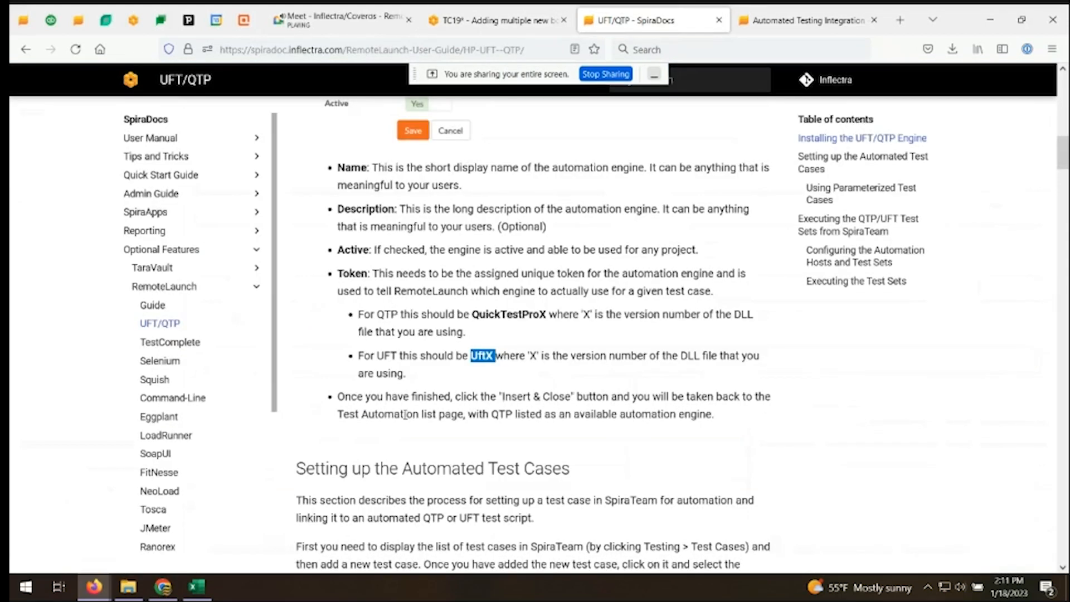
{"action": "scroll", "coordinate": [405, 414], "scroll_direction": "down", "scroll_amount": 7}
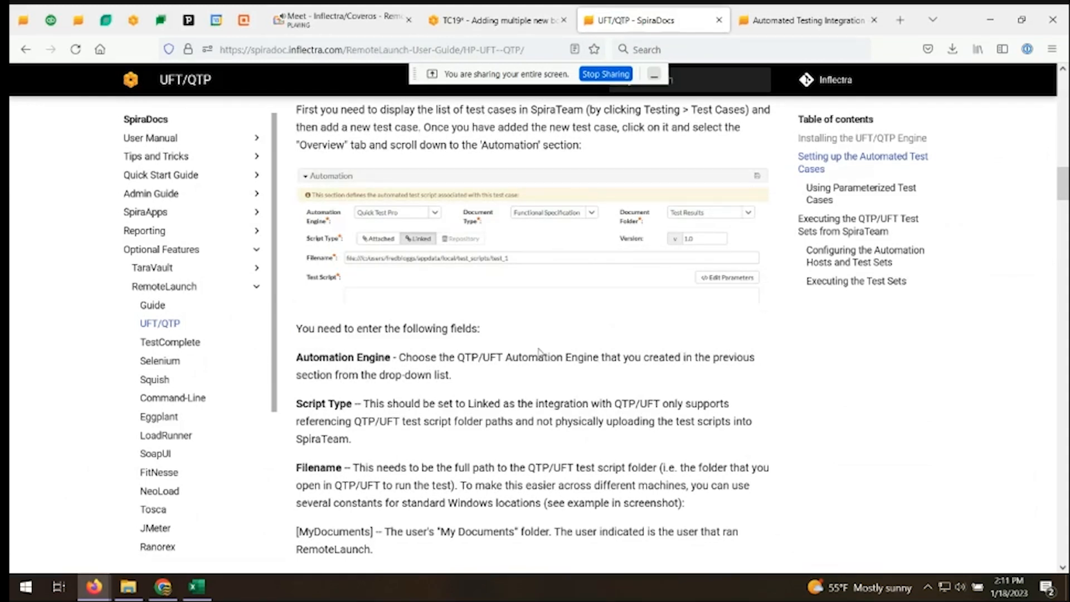
{"action": "left_click", "coordinate": [485, 9]}
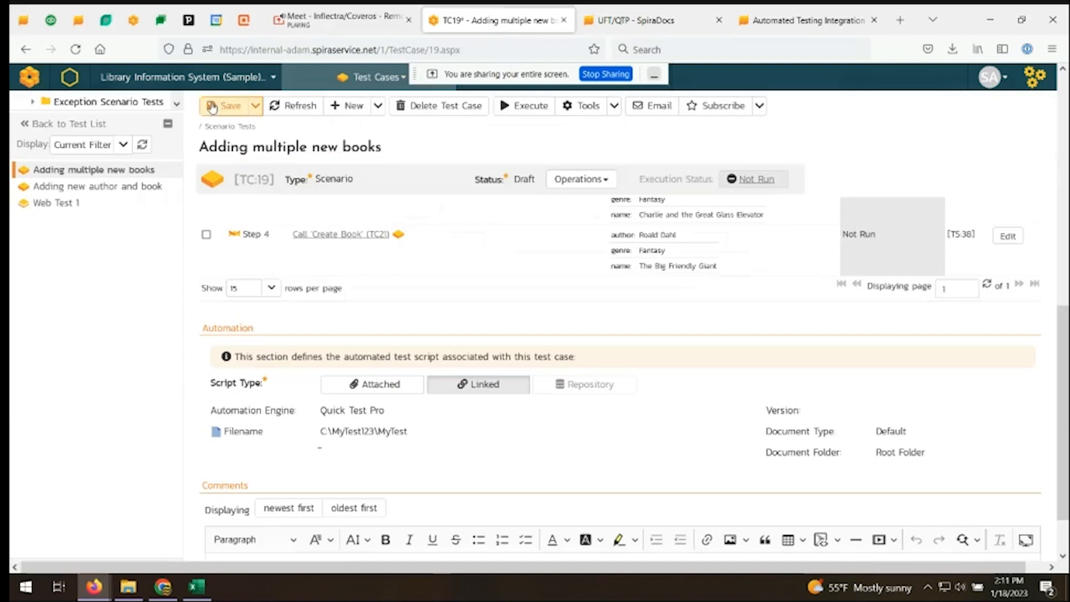
Leave the test case without saving its changes and open the product's list of test sets
{"action": "scroll", "coordinate": [356, 330], "scroll_direction": "up", "scroll_amount": 2}
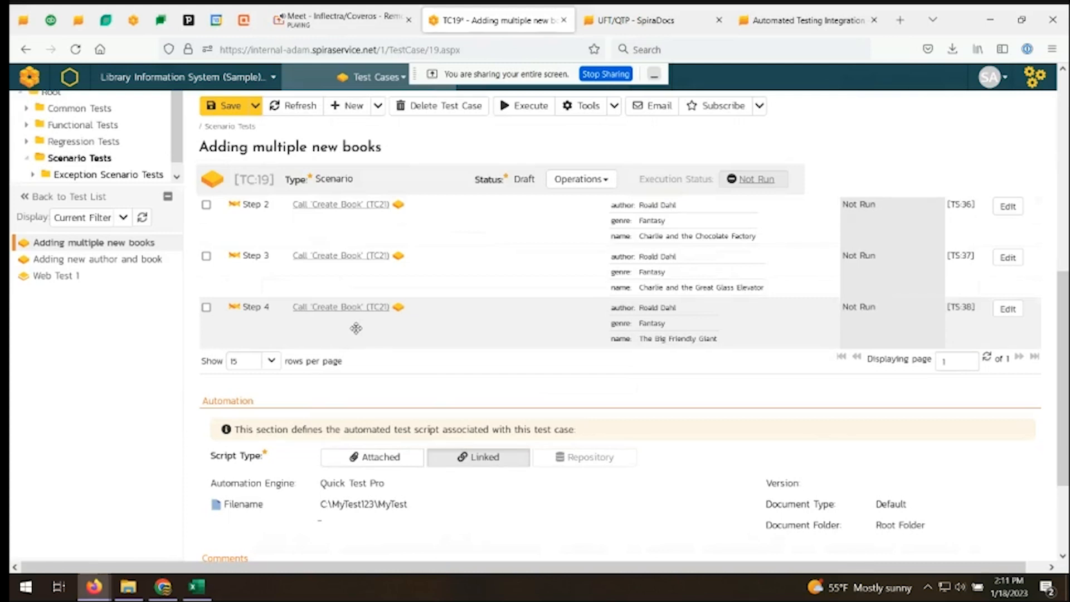
{"action": "scroll", "coordinate": [430, 217], "scroll_direction": "up", "scroll_amount": 5}
{"action": "left_click", "coordinate": [362, 76]}
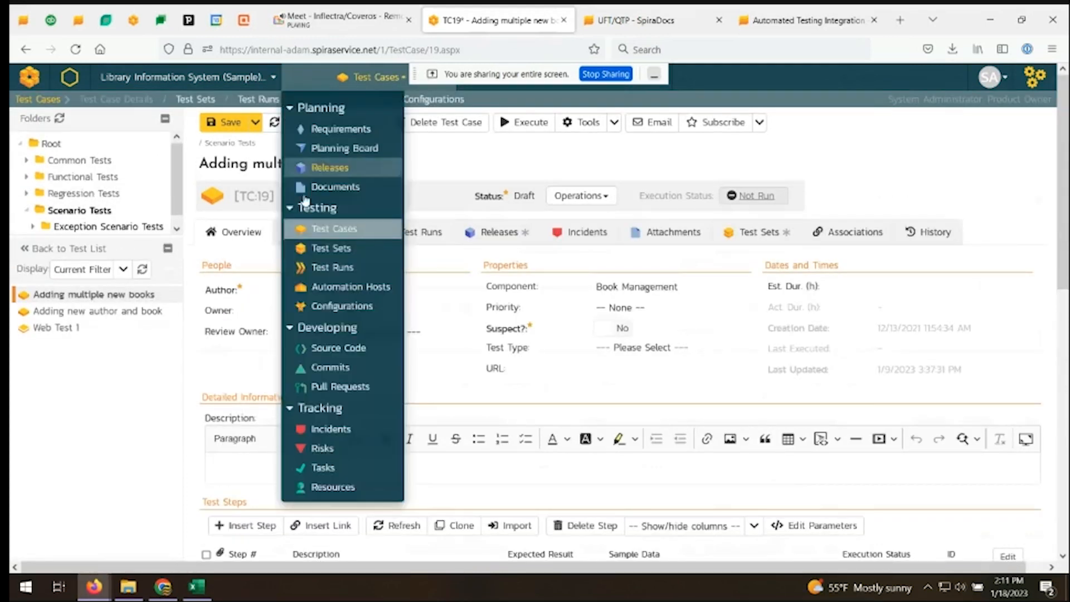
{"action": "left_click", "coordinate": [340, 249]}
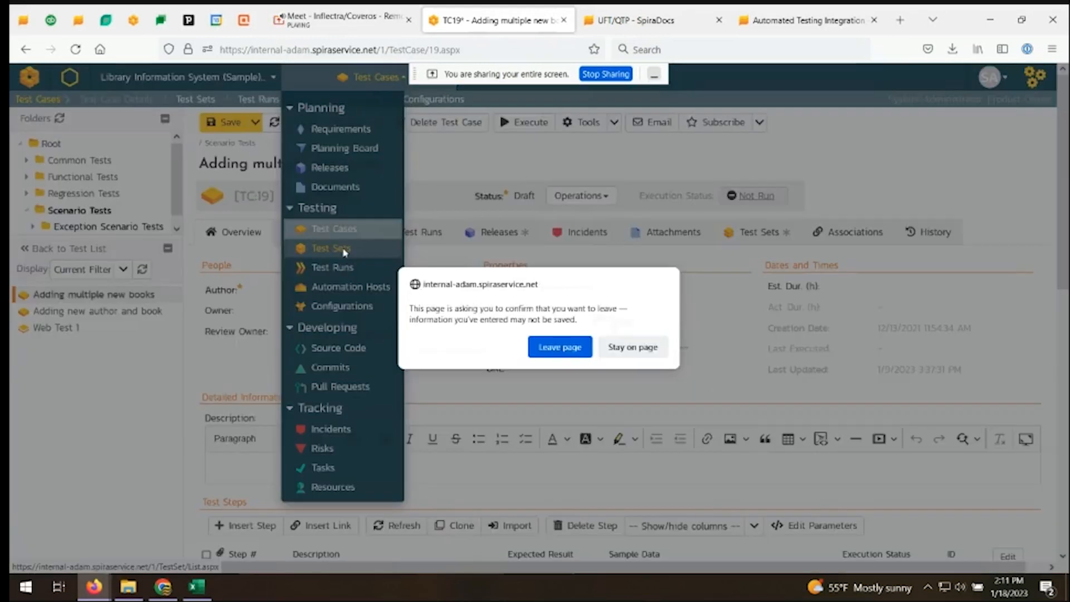
{"action": "left_click", "coordinate": [565, 348]}
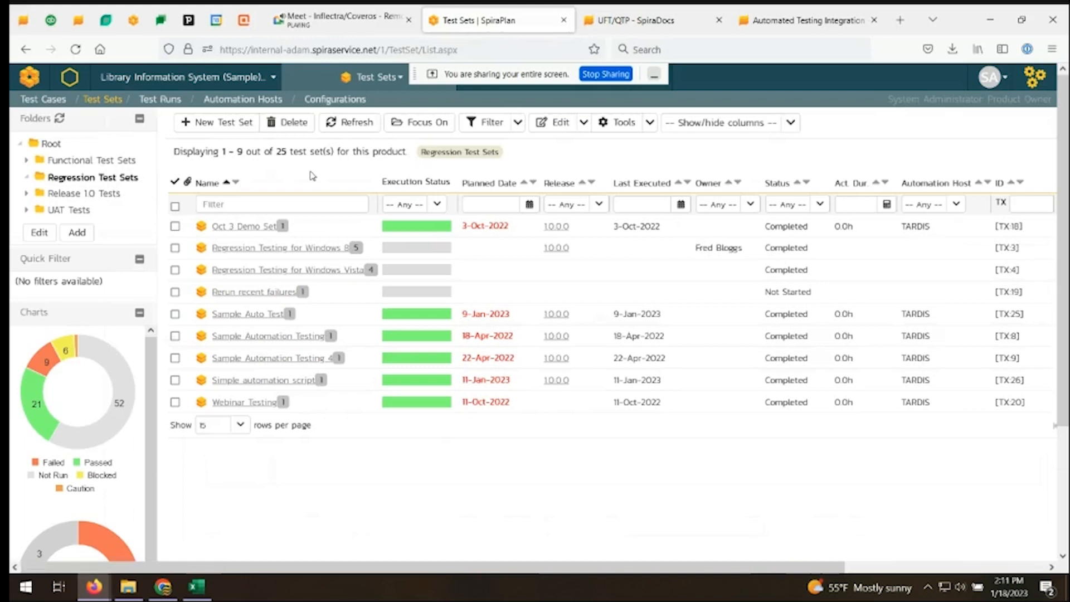
Create a test set named Multi Tool Testing in the Regression Test Sets folder and open it at its Test Cases section
{"action": "left_click", "coordinate": [227, 123]}
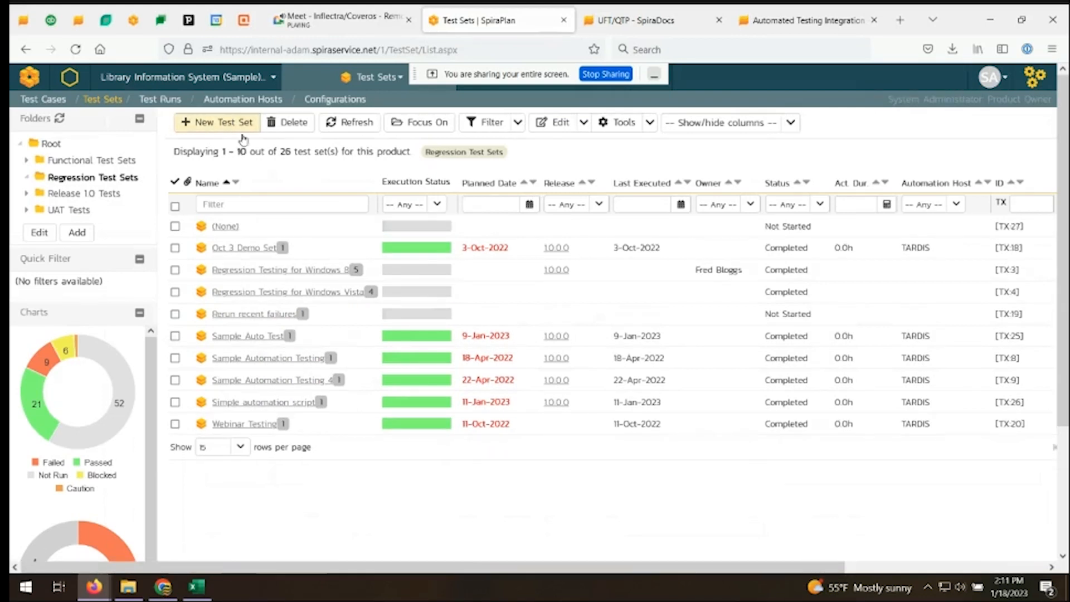
{"action": "left_click", "coordinate": [240, 242]}
{"action": "type", "text": "Multi Too"}
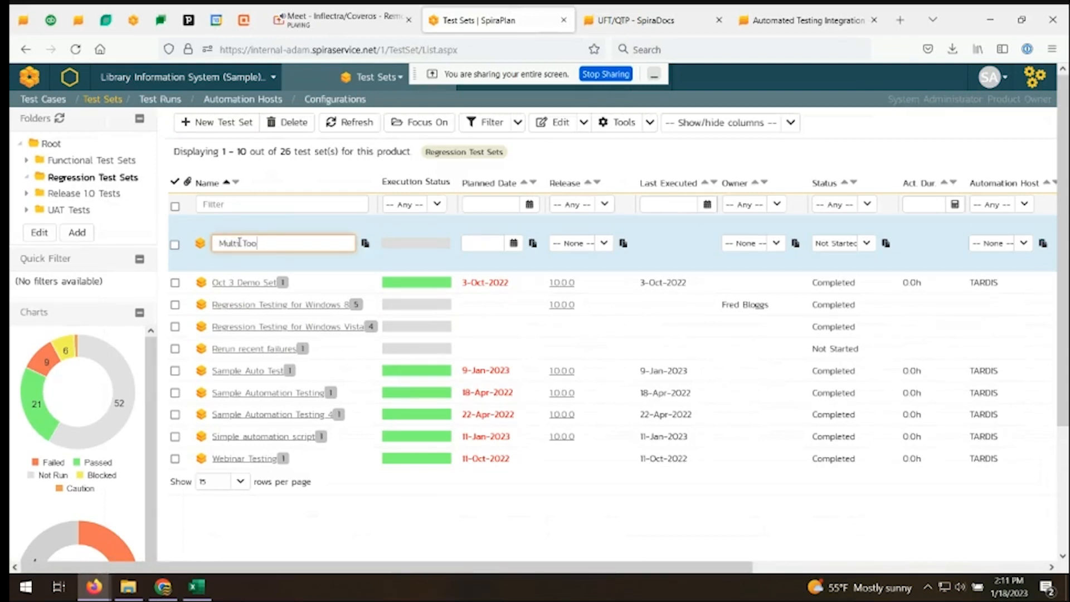
{"action": "type", "text": "l Testing"}
{"action": "key", "text": "Return"}
{"action": "left_click", "coordinate": [256, 234]}
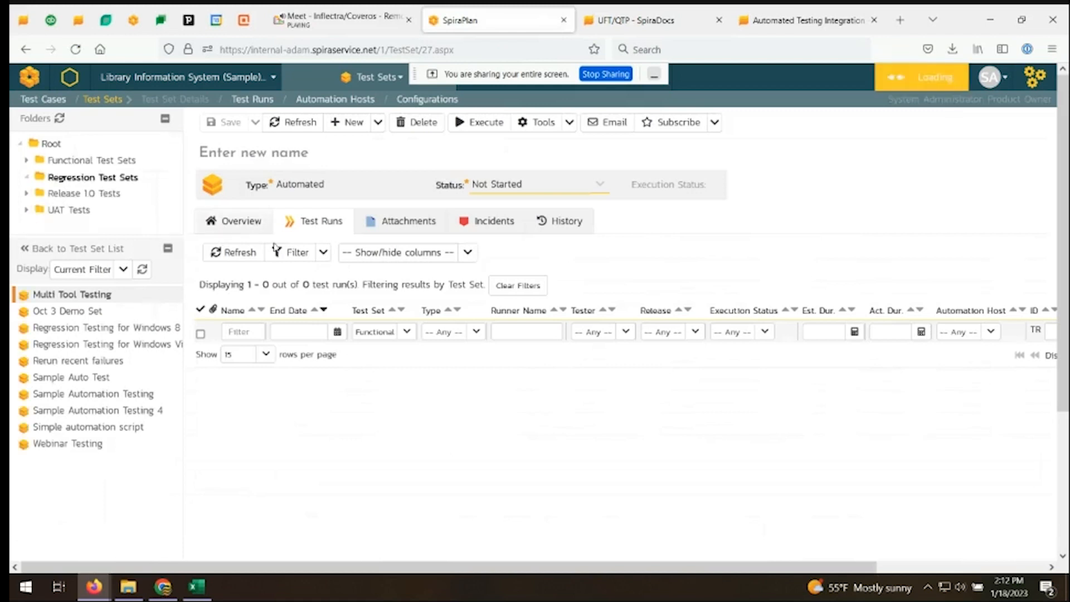
{"action": "scroll", "coordinate": [248, 243], "scroll_direction": "down", "scroll_amount": 10}
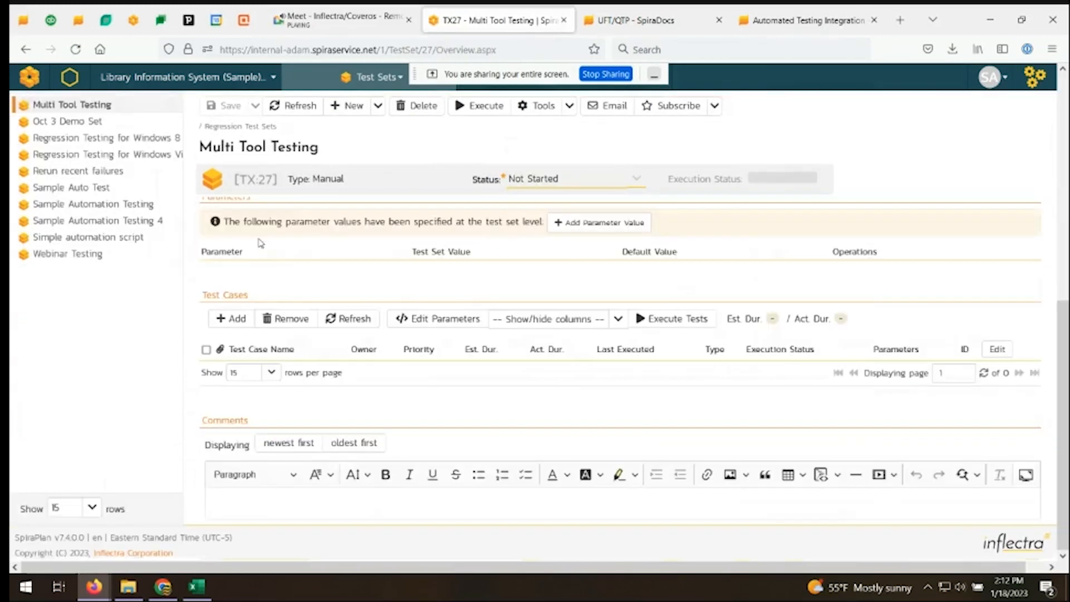
Bring up the About information of Spira RemoteLaunch again to review its loaded engine extensions
{"action": "left_click", "coordinate": [928, 587]}
{"action": "right_click", "coordinate": [892, 560]}
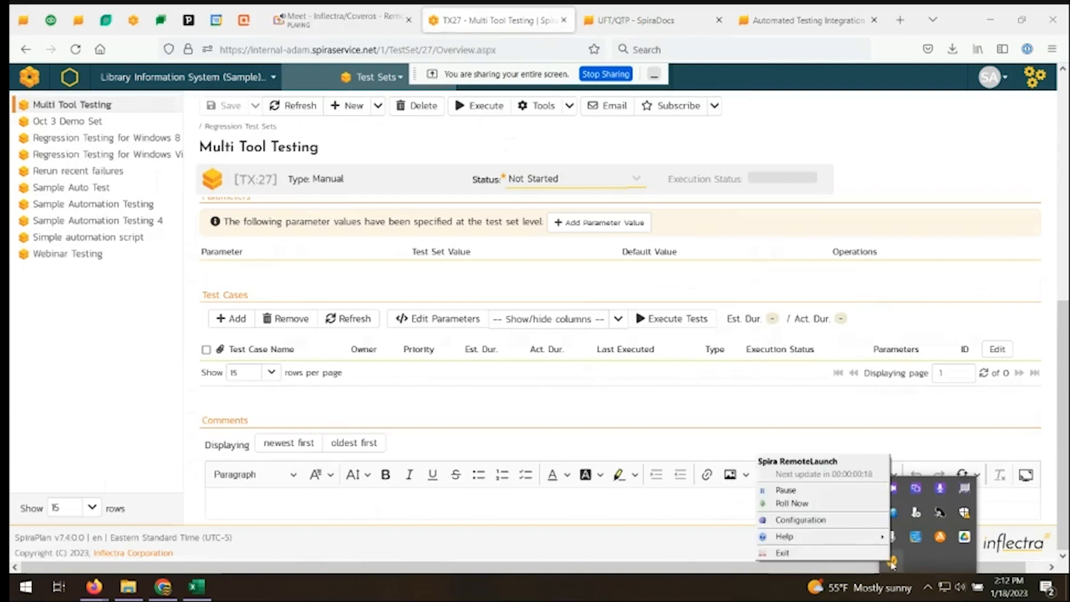
{"action": "mouse_move", "coordinate": [869, 537]}
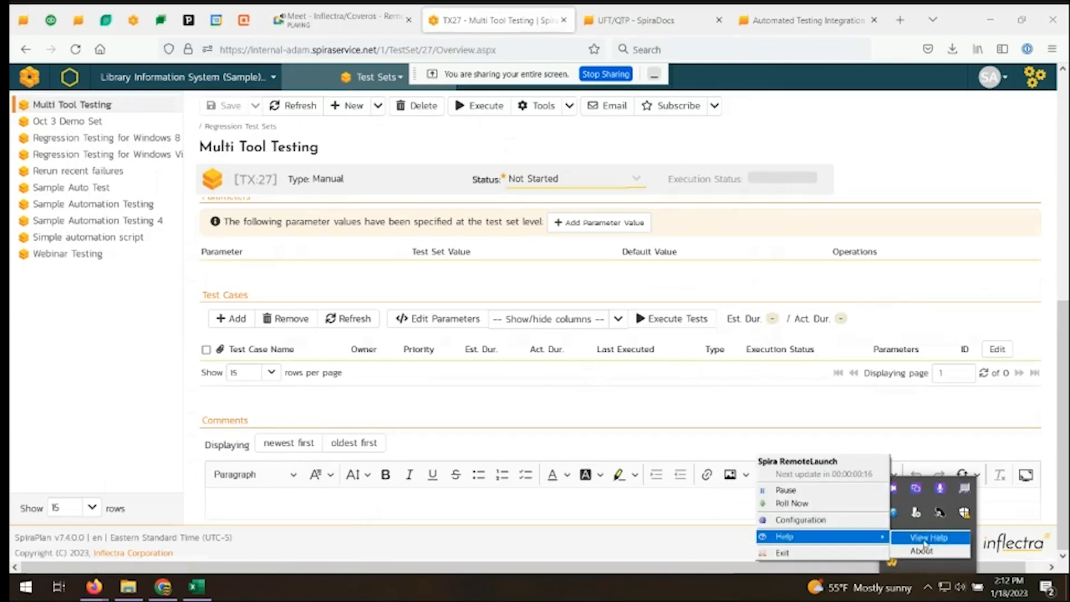
{"action": "left_click", "coordinate": [933, 556]}
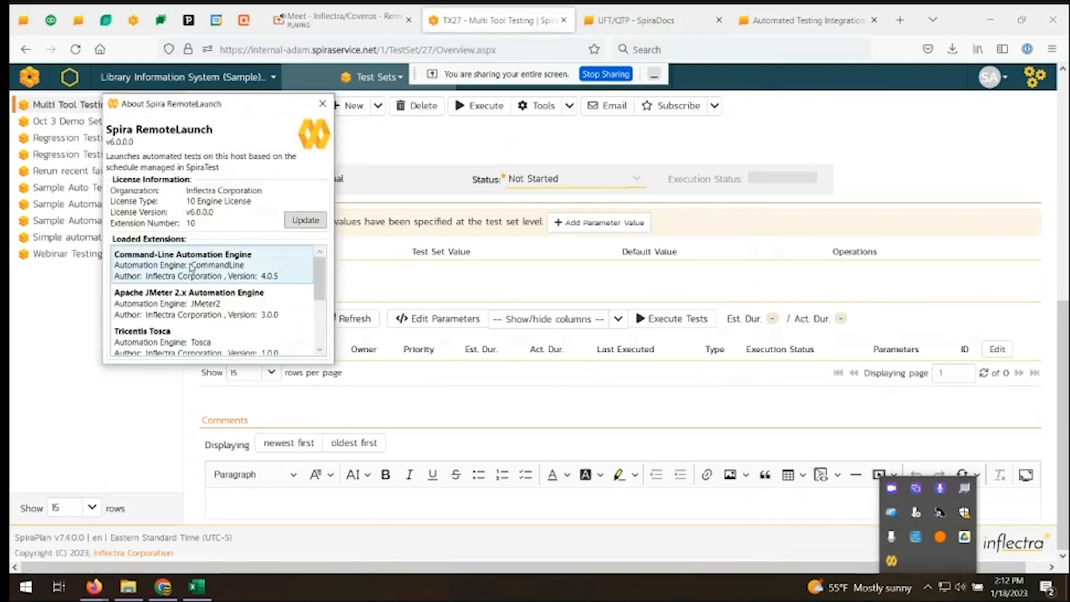
Review the remaining loaded engine extensions, close the About window, and look over the automation hosts available for the test set
{"action": "scroll", "coordinate": [159, 312], "scroll_direction": "down", "scroll_amount": 3}
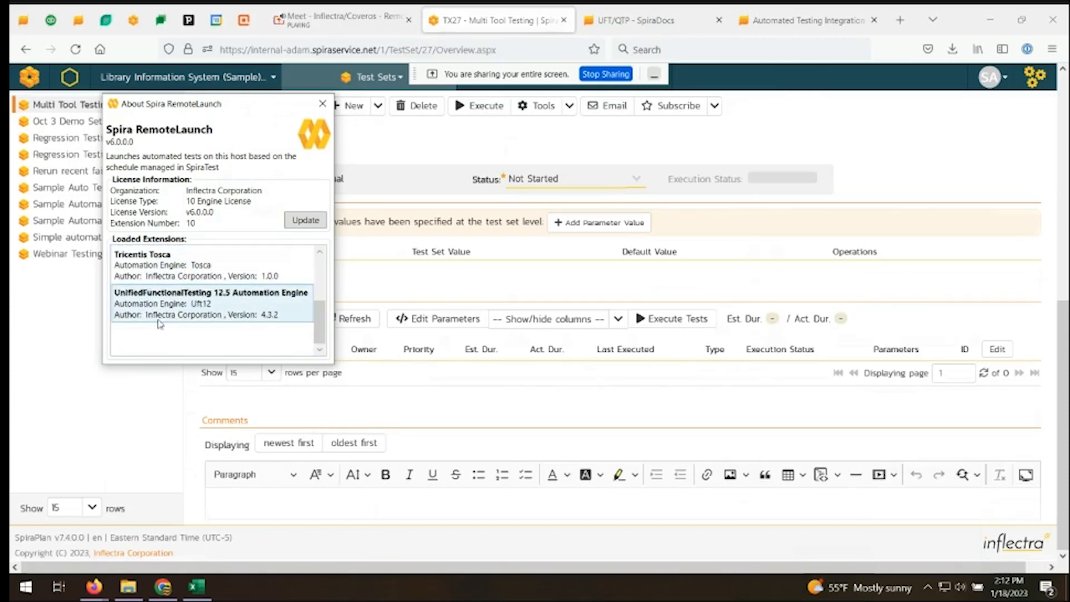
{"action": "left_click", "coordinate": [323, 104]}
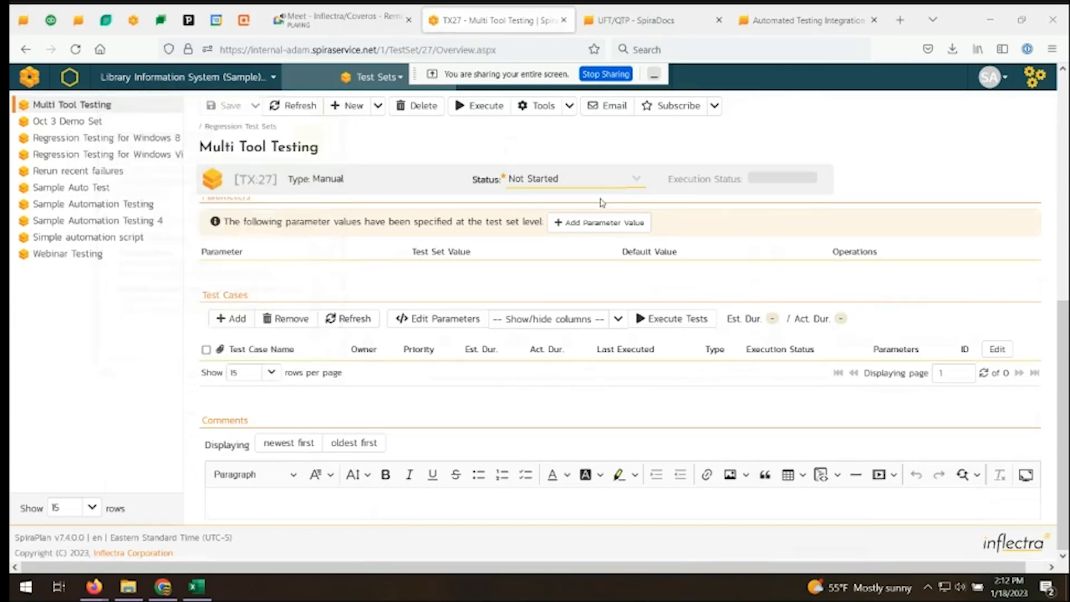
{"action": "left_click", "coordinate": [623, 287]}
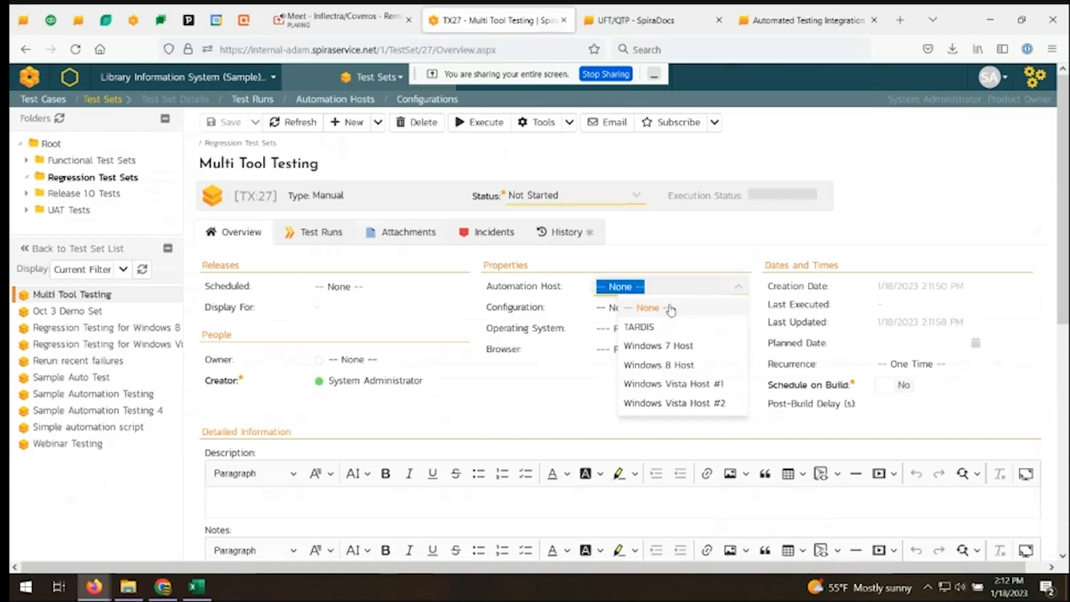
{"action": "scroll", "coordinate": [655, 341], "scroll_direction": "down", "scroll_amount": 5}
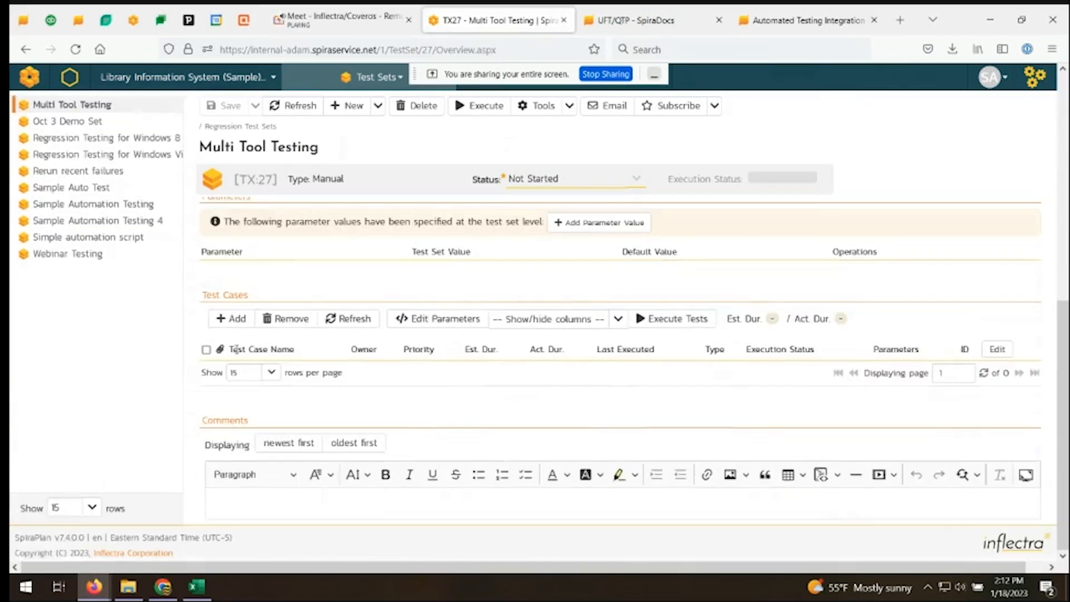
Add Book management, Author management, Sample Fixture 123 and Library Web Test 123 from the Regression Tests folder to the test set
{"action": "left_click", "coordinate": [249, 316]}
{"action": "left_click", "coordinate": [231, 336]}
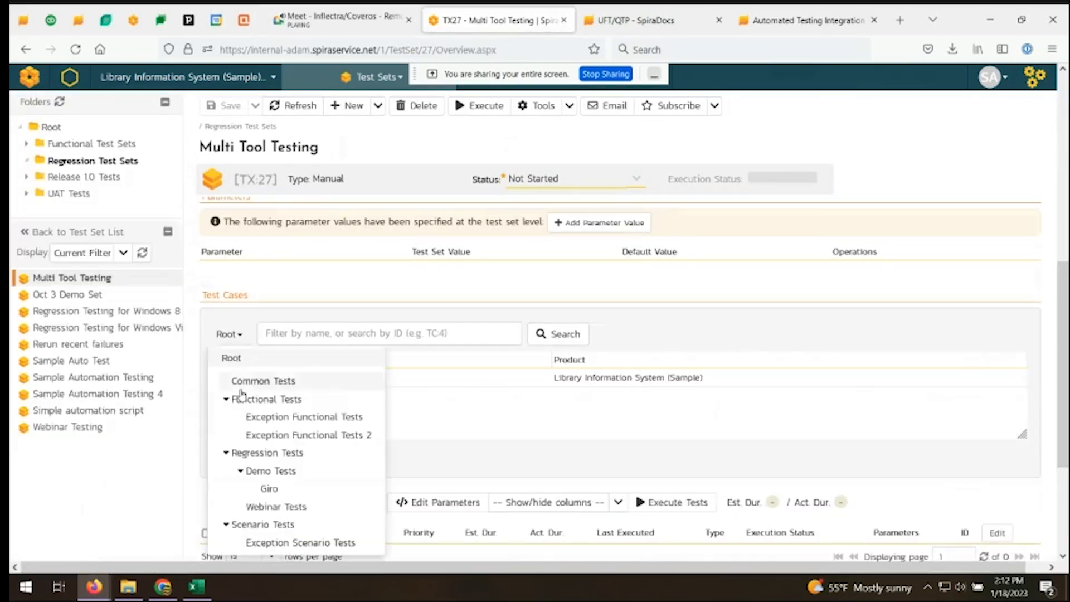
{"action": "left_click", "coordinate": [267, 453]}
{"action": "left_click", "coordinate": [220, 377]}
{"action": "left_click", "coordinate": [220, 396]}
{"action": "left_click", "coordinate": [220, 414]}
{"action": "left_click", "coordinate": [220, 433]}
{"action": "scroll", "coordinate": [289, 499], "scroll_direction": "down", "scroll_amount": 6}
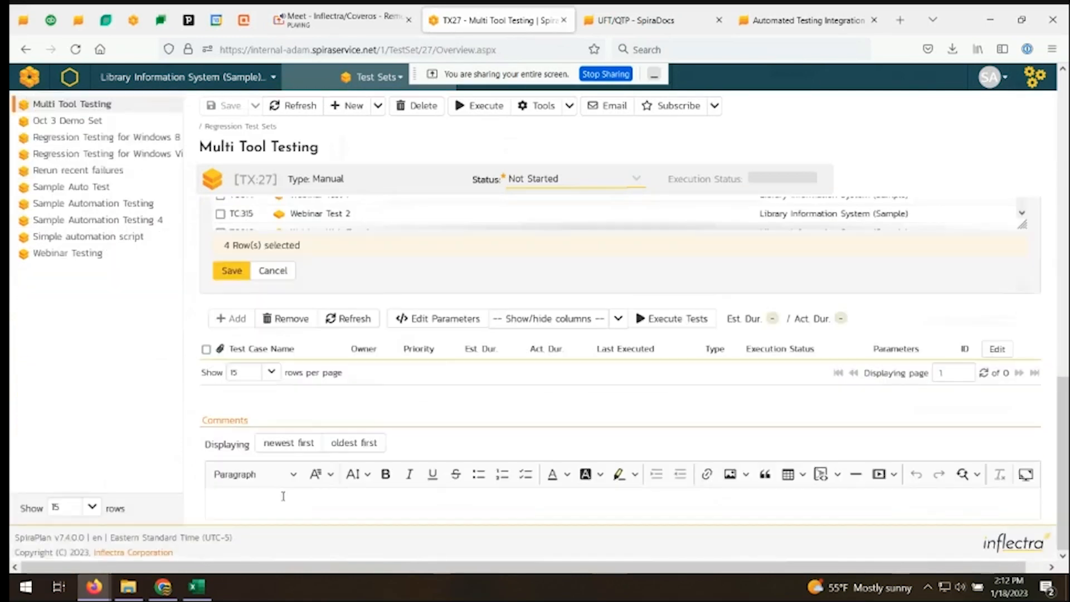
{"action": "left_click", "coordinate": [231, 271]}
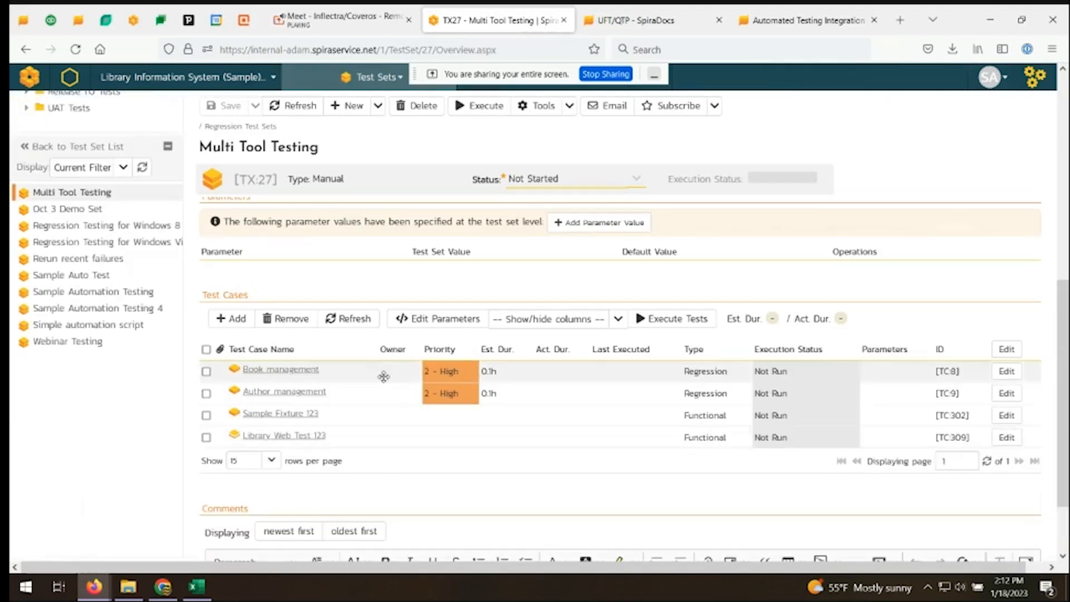
Assign the TARDIS automation host to the test set and fill in its planned date as 01/18/2023 2:12 PM
{"action": "scroll", "coordinate": [383, 376], "scroll_direction": "up", "scroll_amount": 6}
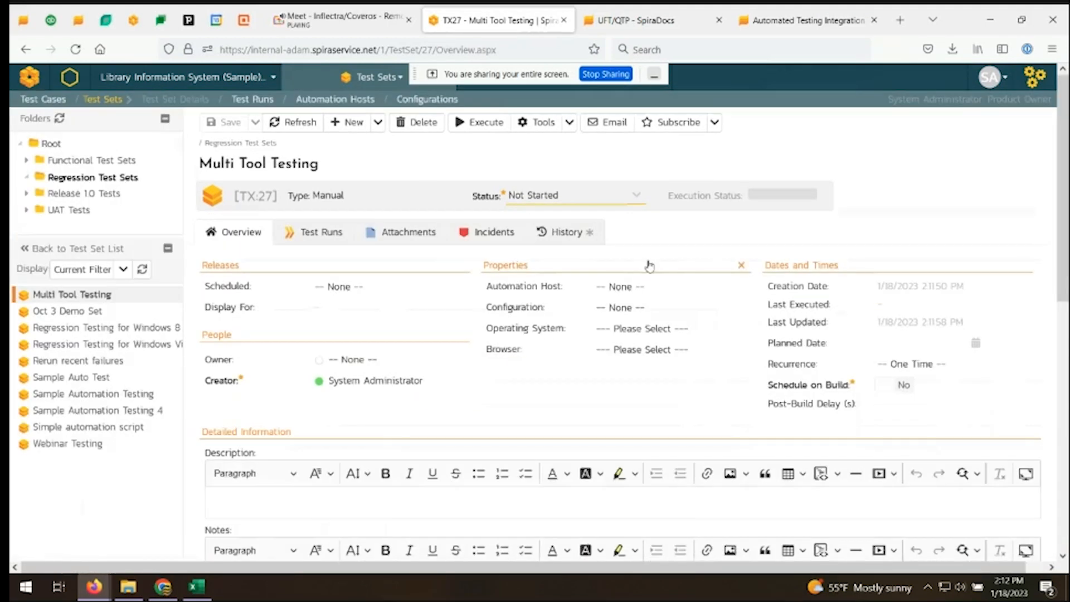
{"action": "left_click", "coordinate": [643, 285]}
{"action": "left_click", "coordinate": [640, 327]}
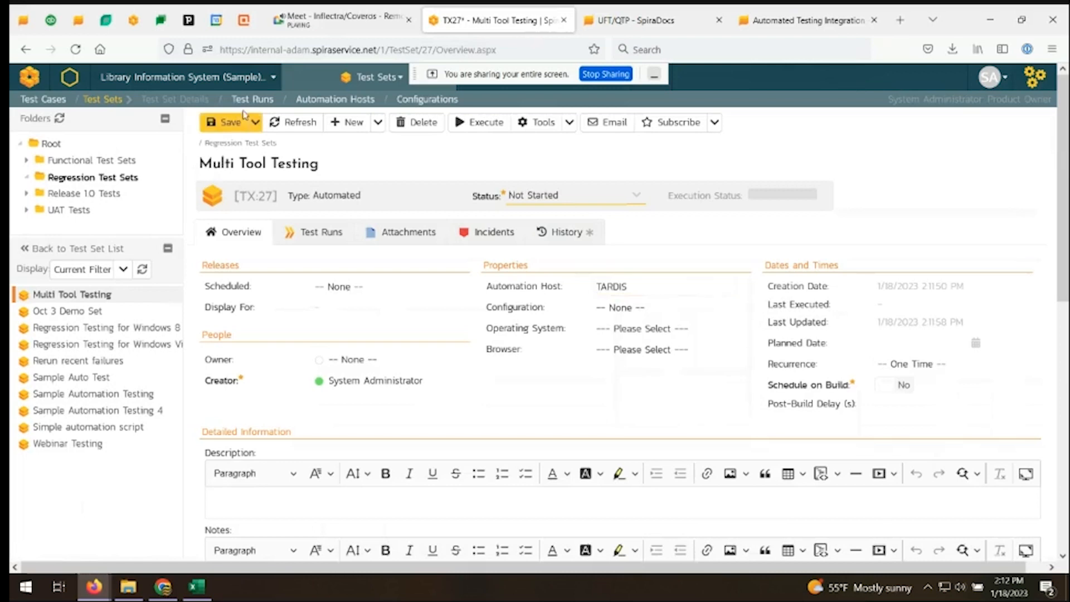
{"action": "left_click", "coordinate": [975, 343]}
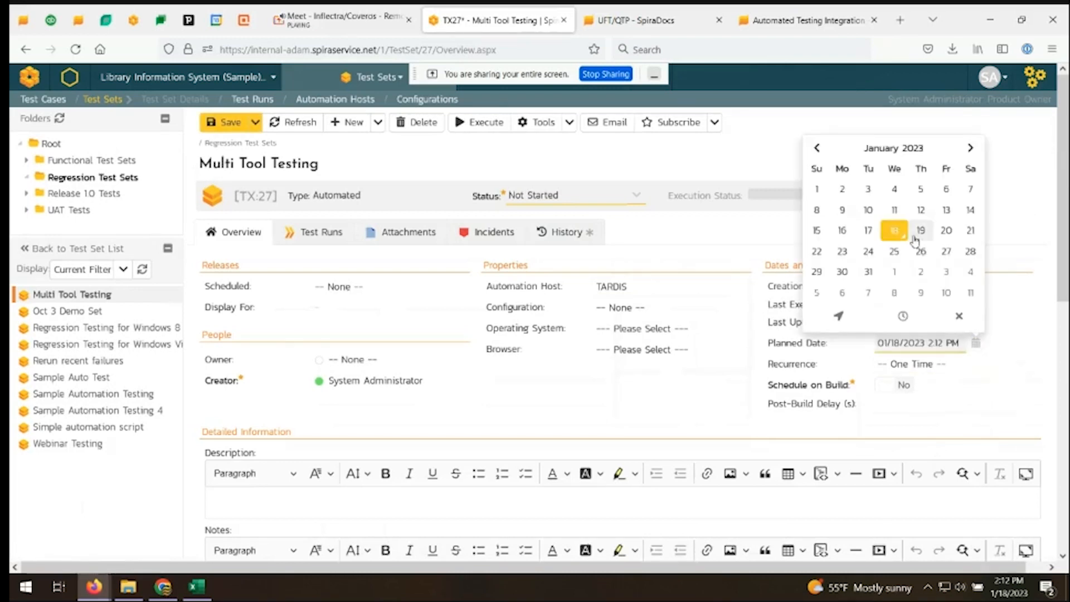
{"action": "left_click", "coordinate": [212, 124]}
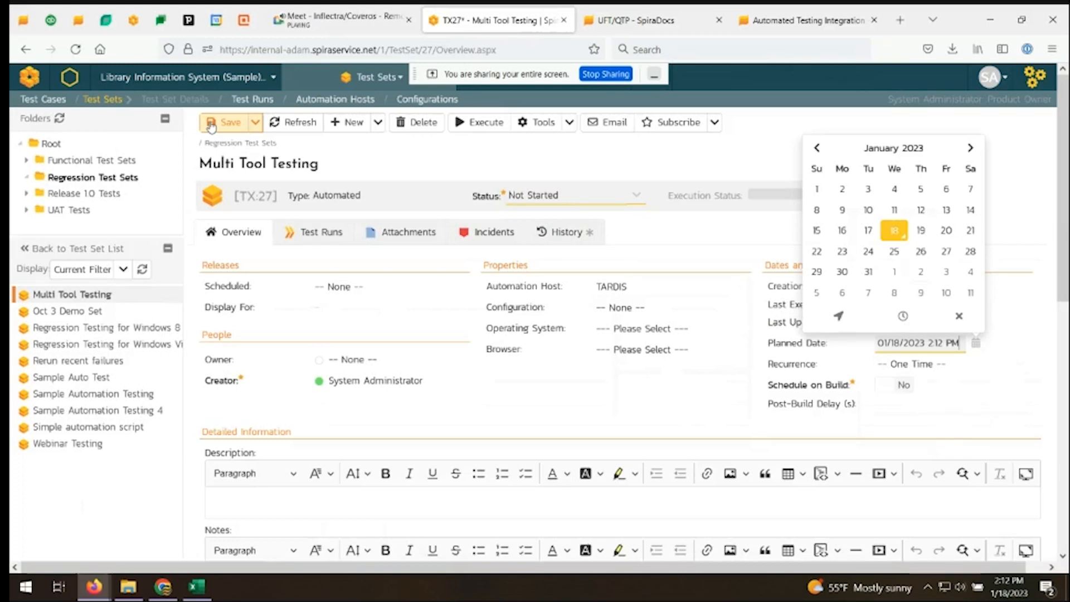
Return to the Multi Tool Testing test set and set its scheduled release to 1.0.0.0, Library System Release 1
{"action": "scroll", "coordinate": [247, 427], "scroll_direction": "down", "scroll_amount": 3}
{"action": "scroll", "coordinate": [247, 428], "scroll_direction": "down", "scroll_amount": 4}
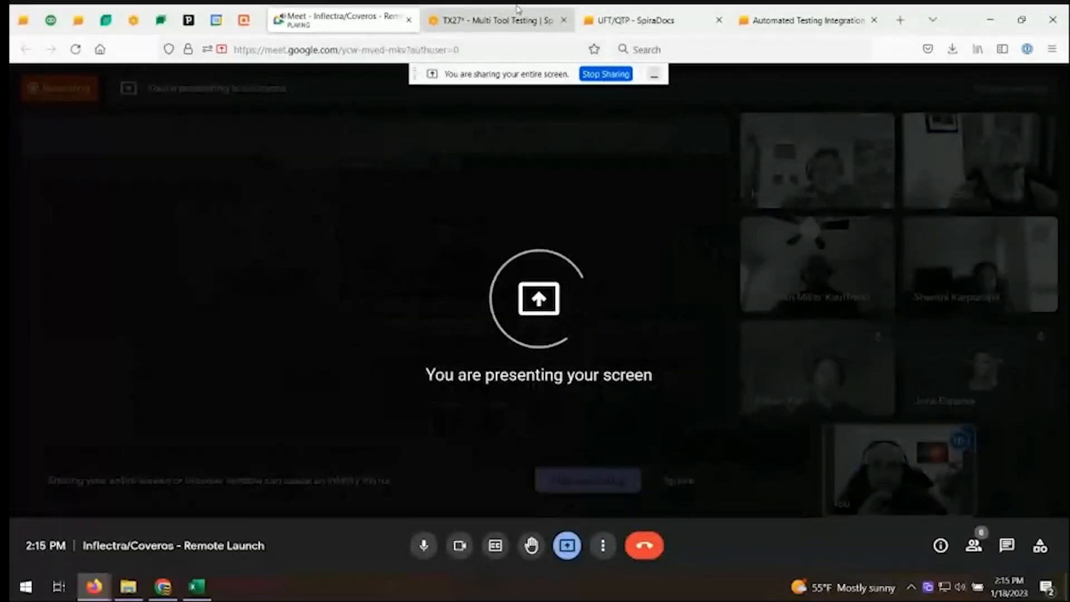
{"action": "left_click", "coordinate": [518, 10]}
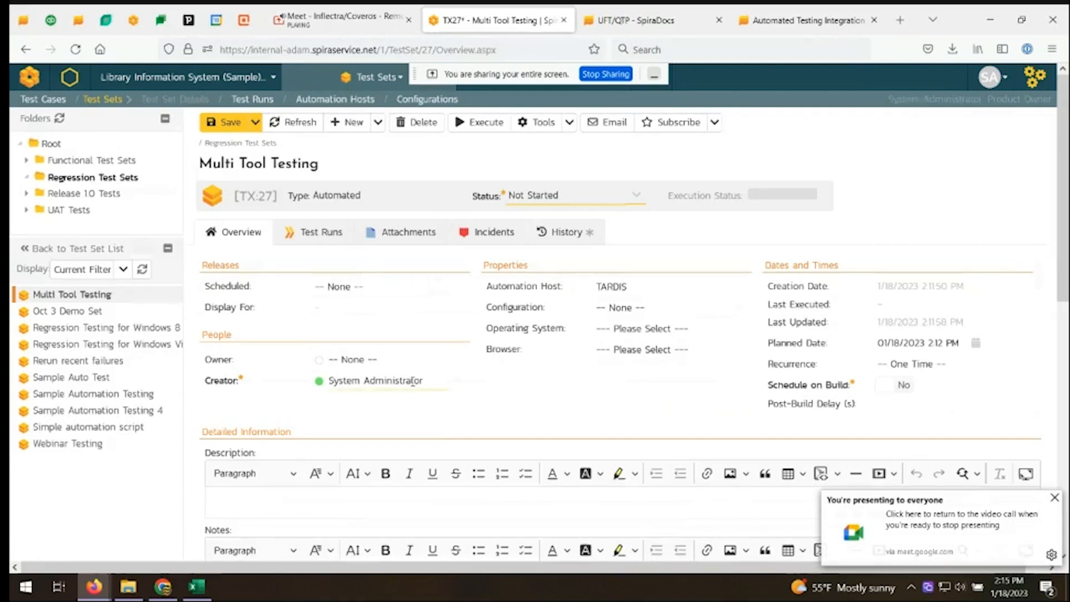
{"action": "scroll", "coordinate": [409, 371], "scroll_direction": "down", "scroll_amount": 4}
{"action": "scroll", "coordinate": [409, 371], "scroll_direction": "down", "scroll_amount": 3}
{"action": "scroll", "coordinate": [571, 449], "scroll_direction": "up", "scroll_amount": 7}
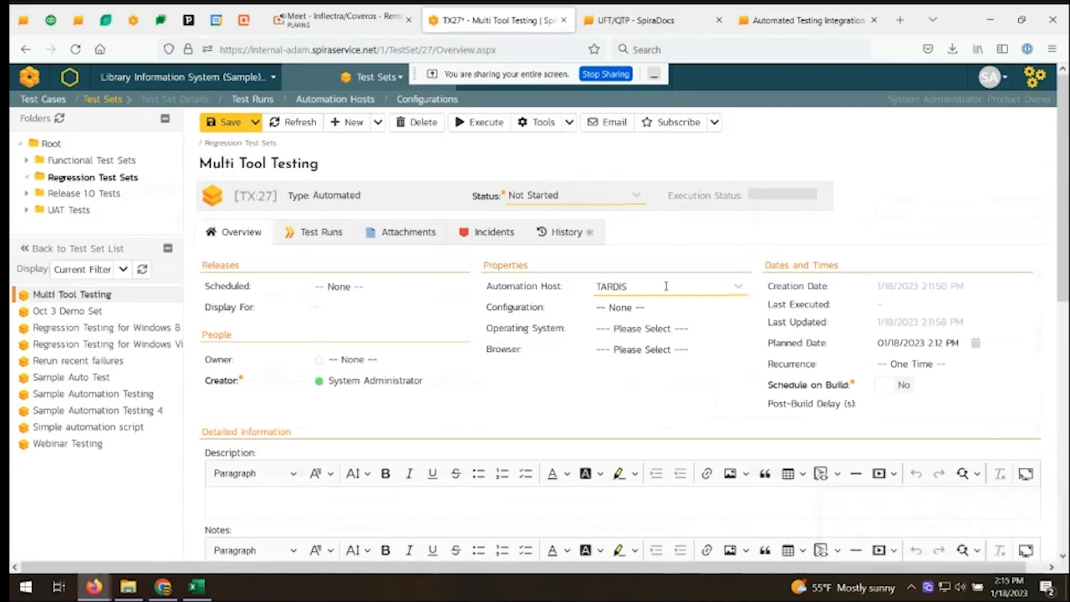
{"action": "left_click", "coordinate": [350, 284]}
{"action": "left_click", "coordinate": [359, 326]}
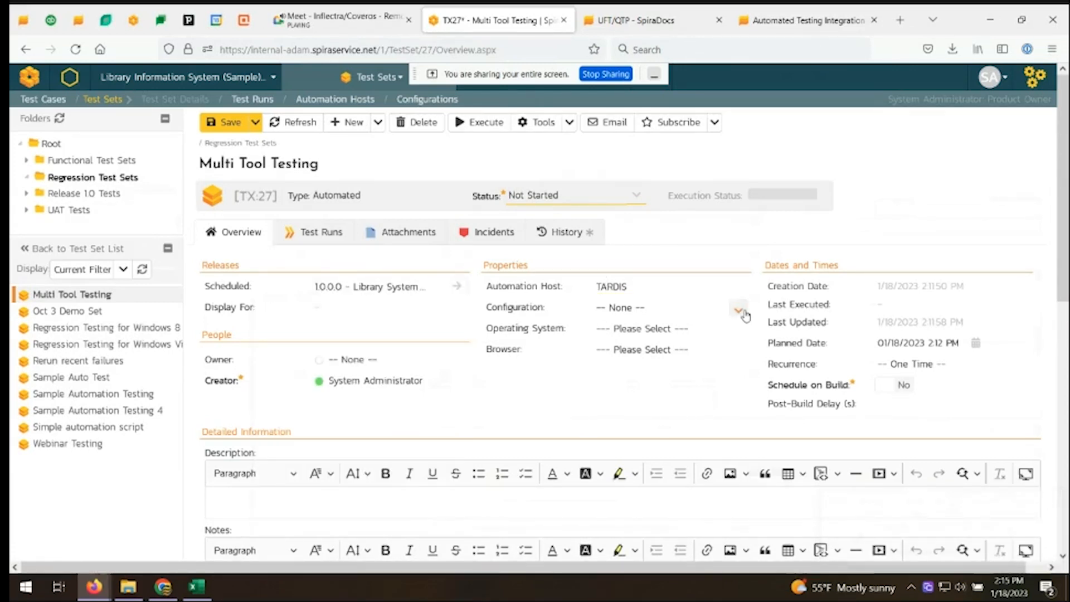
Check the polling status and upcoming test sets in Spira RemoteLaunch, and minimize it to return to the test set
{"action": "left_click", "coordinate": [975, 343]}
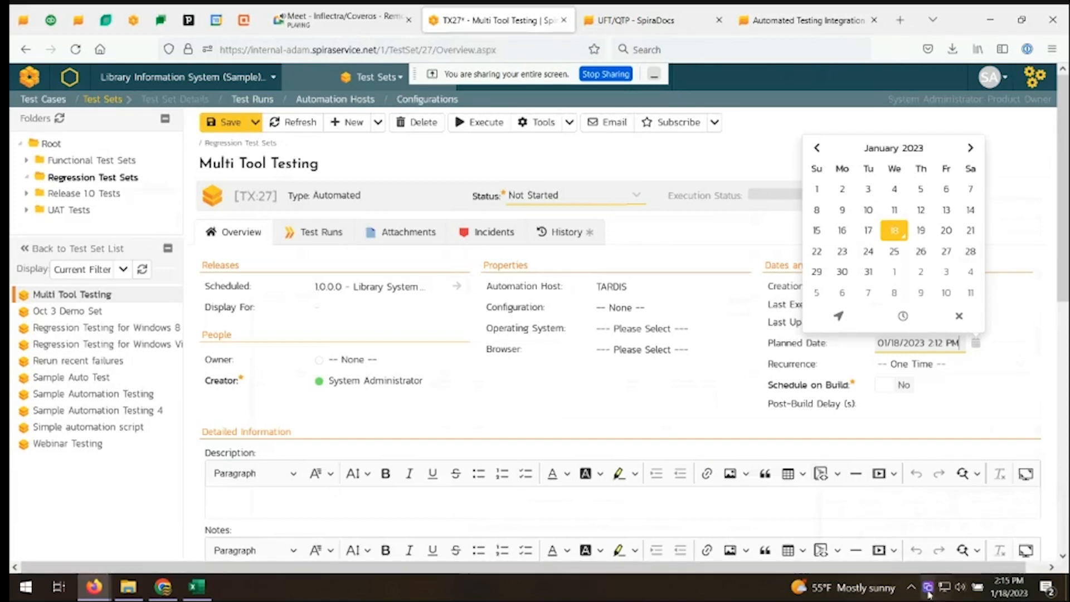
{"action": "left_click", "coordinate": [911, 587]}
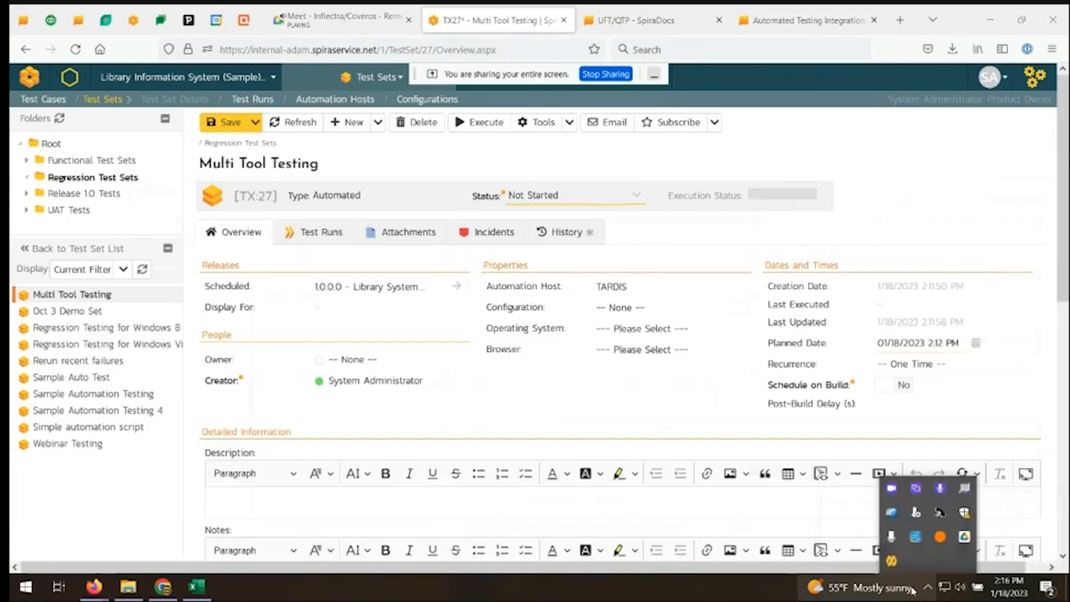
{"action": "left_click", "coordinate": [892, 562]}
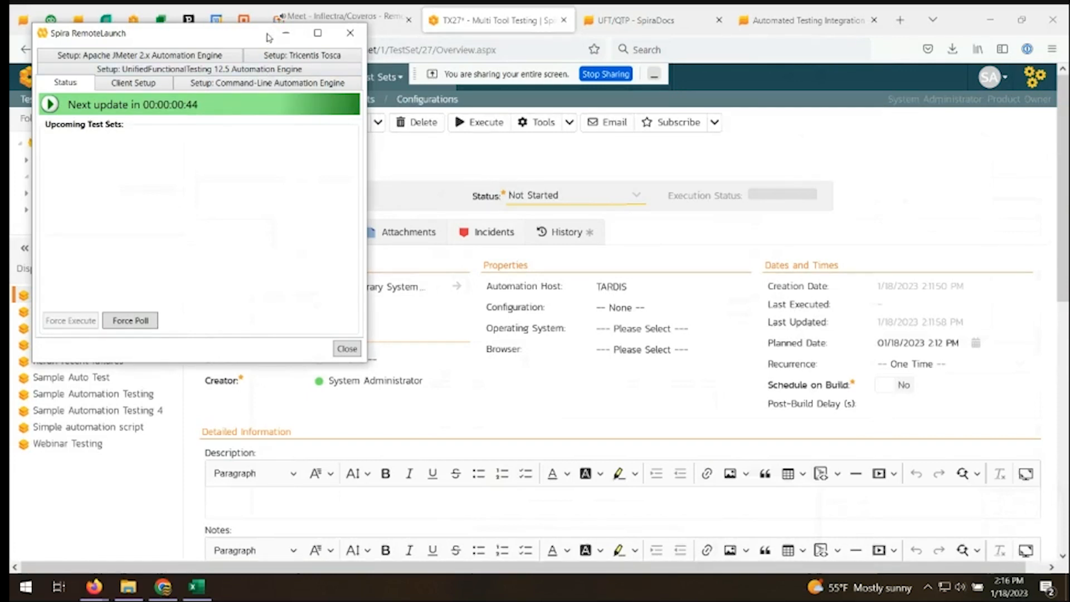
{"action": "left_click", "coordinate": [285, 33]}
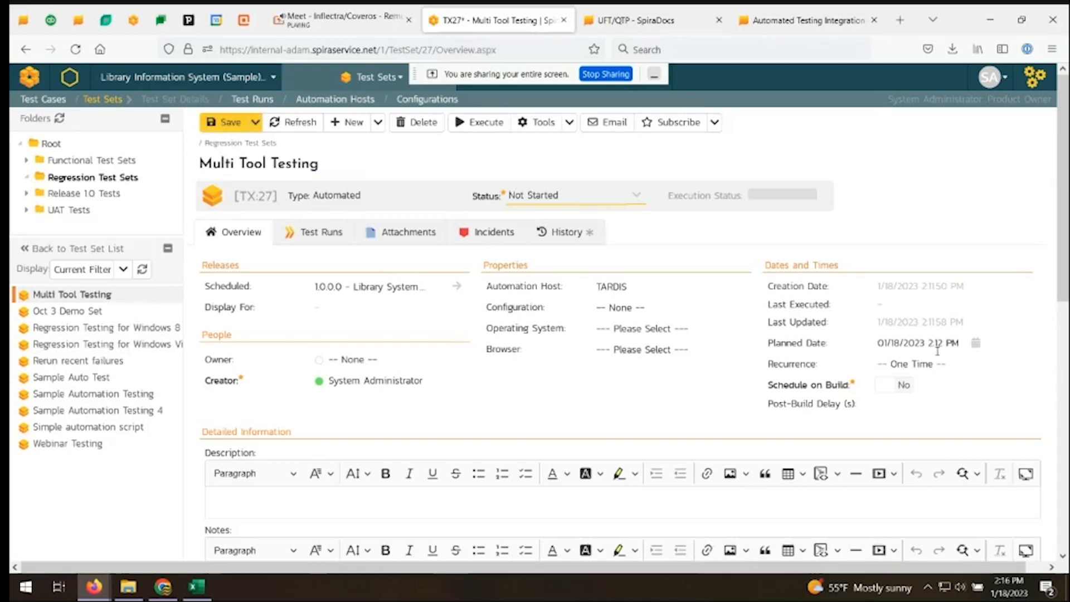
Save the test set without a planned date and set Schedule on Build to Yes
{"action": "left_click", "coordinate": [976, 342]}
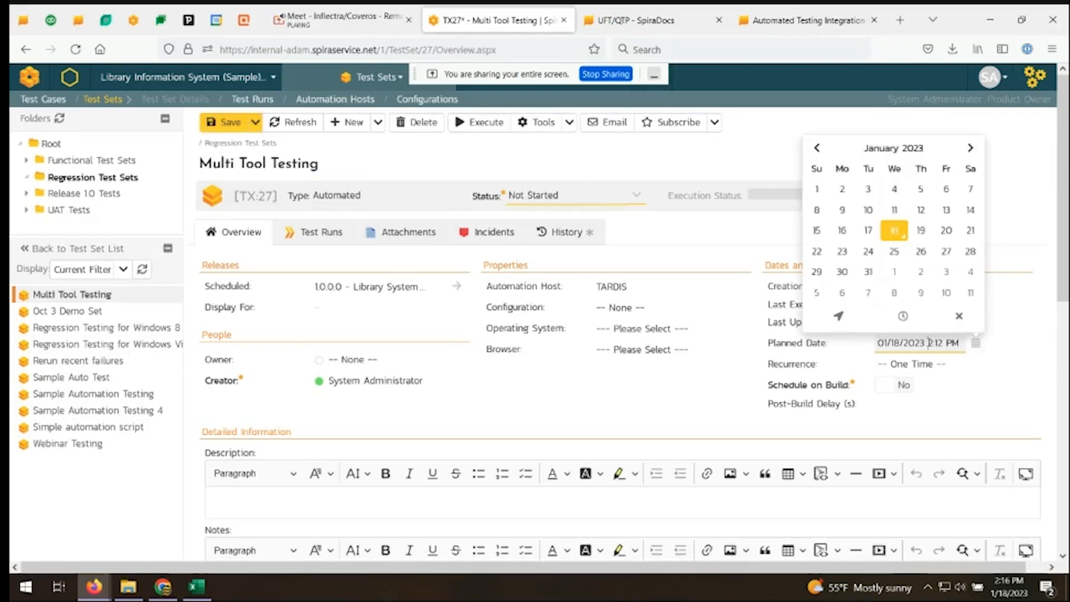
{"action": "key", "text": "ctrl+a"}
{"action": "key", "text": "BackSpace"}
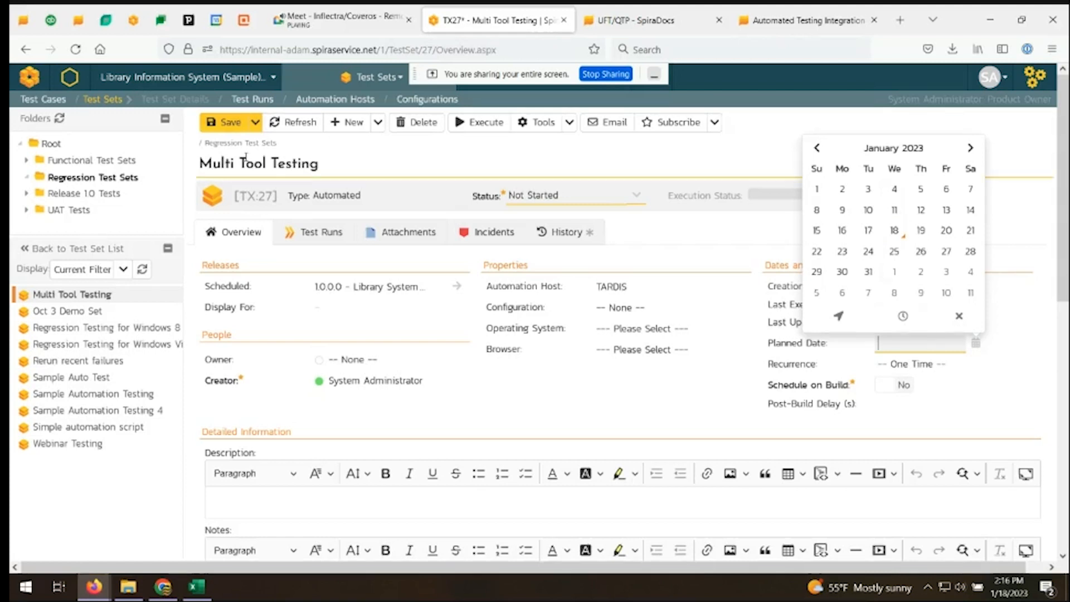
{"action": "left_click", "coordinate": [223, 121]}
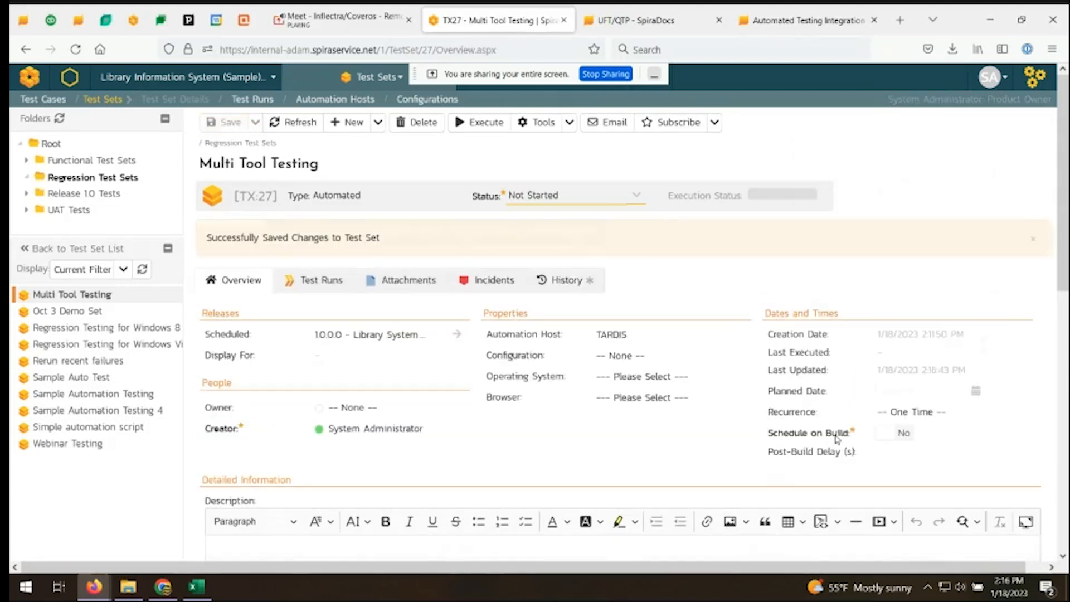
{"action": "left_click", "coordinate": [894, 434]}
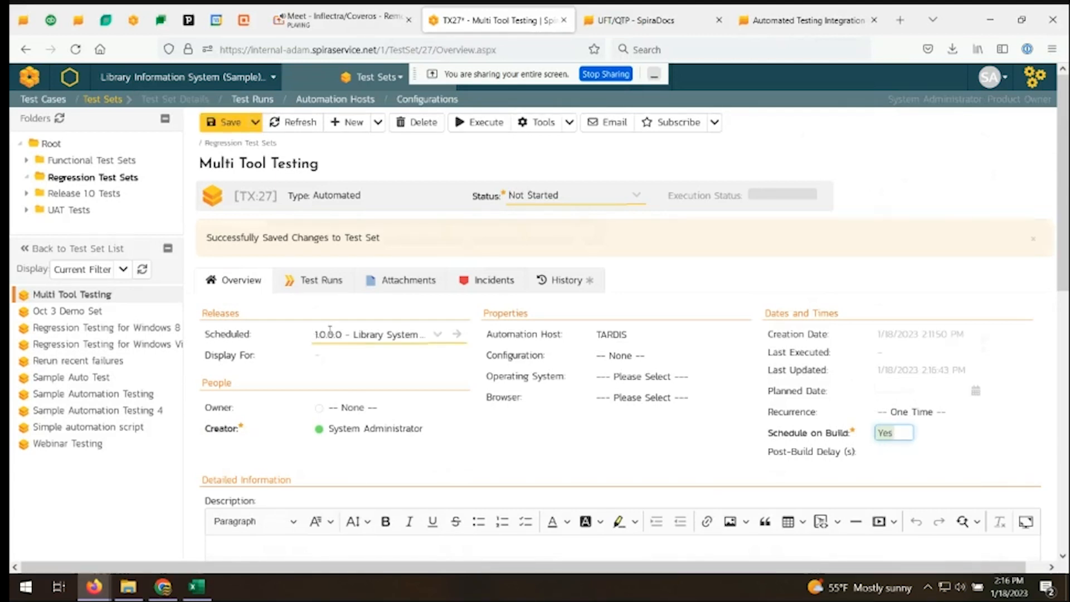
Open the test set's scheduled release to examine its builds, and return to the test set's Post-Build Delay field
{"action": "left_click", "coordinate": [460, 337]}
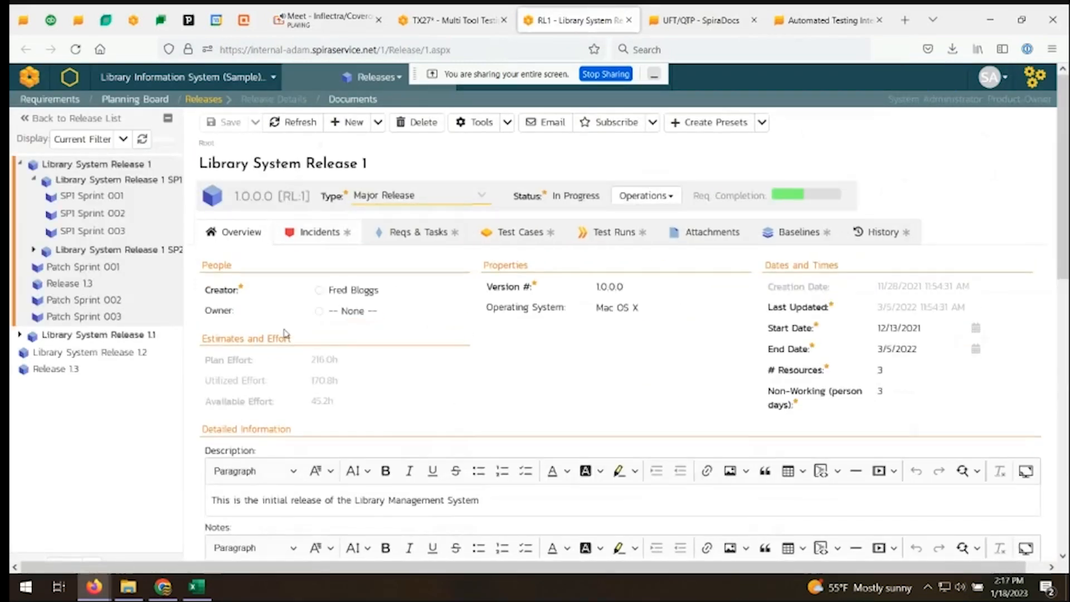
{"action": "scroll", "coordinate": [287, 340], "scroll_direction": "down", "scroll_amount": 7}
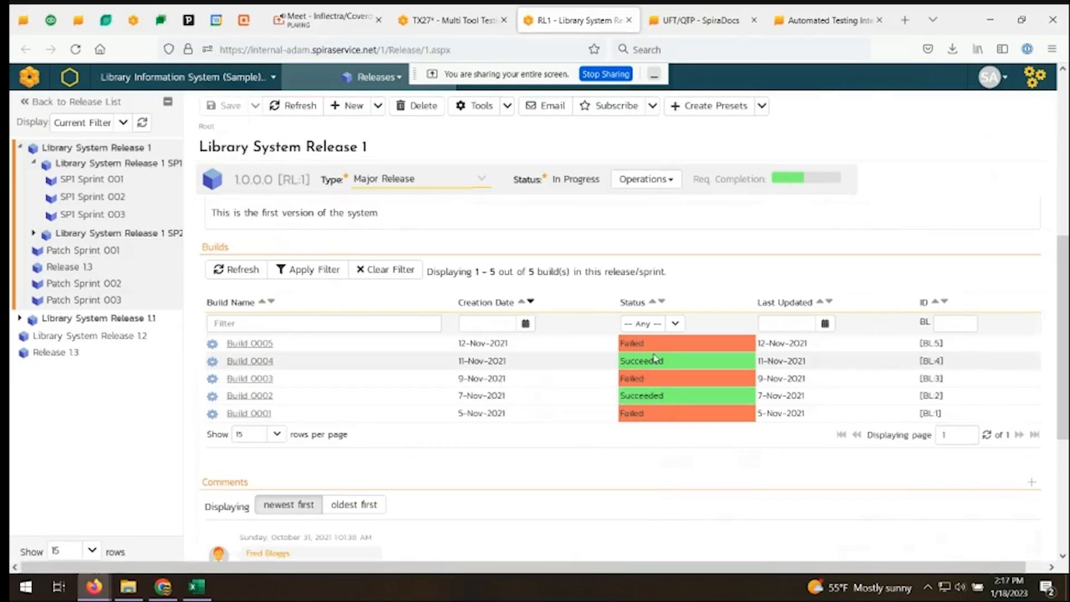
{"action": "key", "text": "ctrl+shift+Tab"}
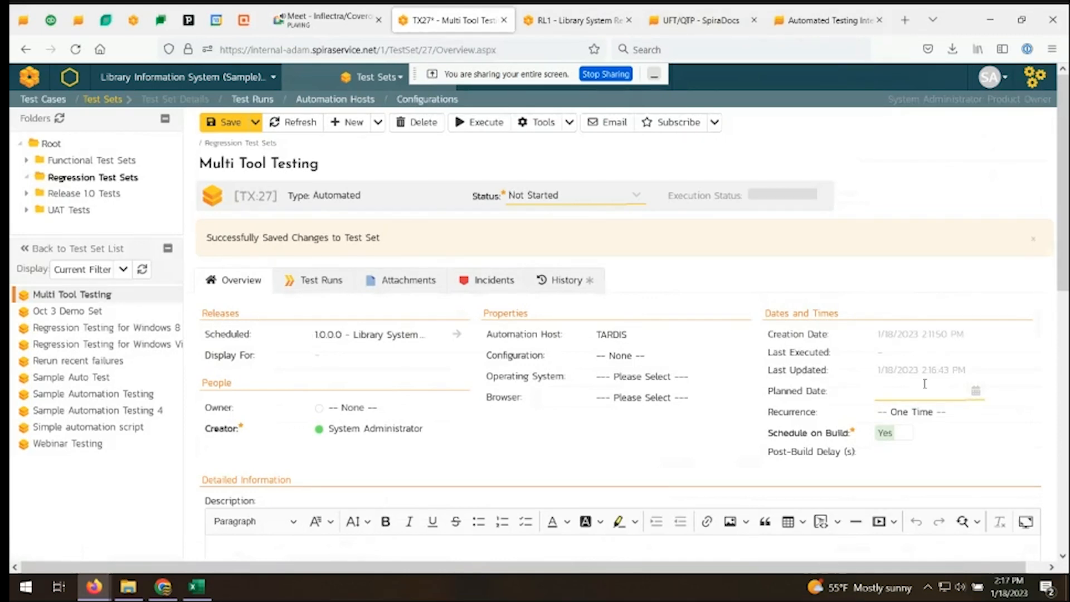
{"action": "left_click", "coordinate": [883, 452]}
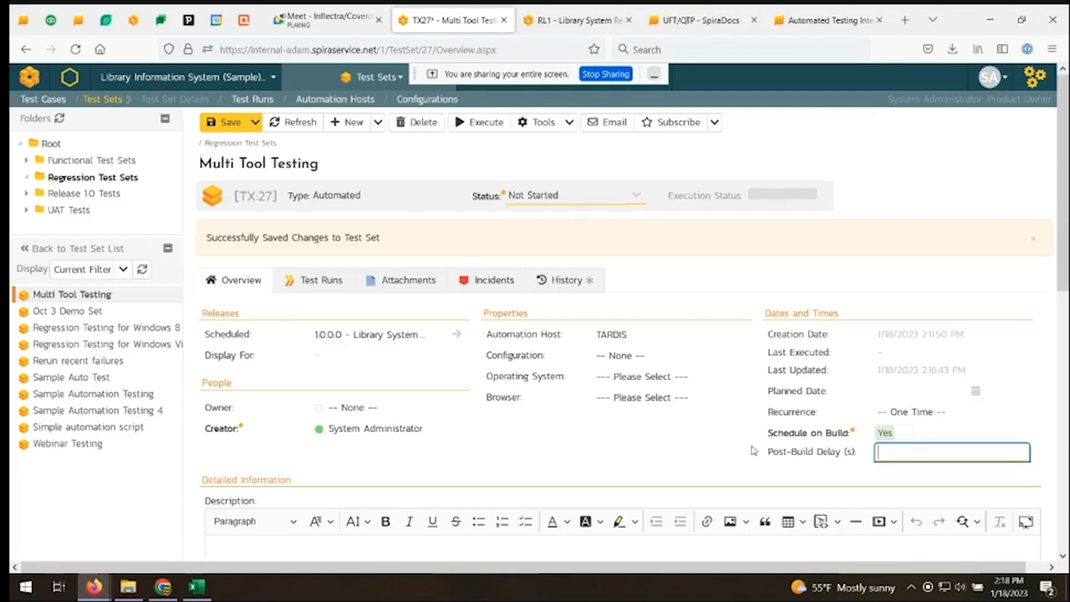
Switch to the Google Meet call, dismiss the raised-hand notice, and return to the test set without the presenting notification
{"action": "left_click", "coordinate": [329, 20]}
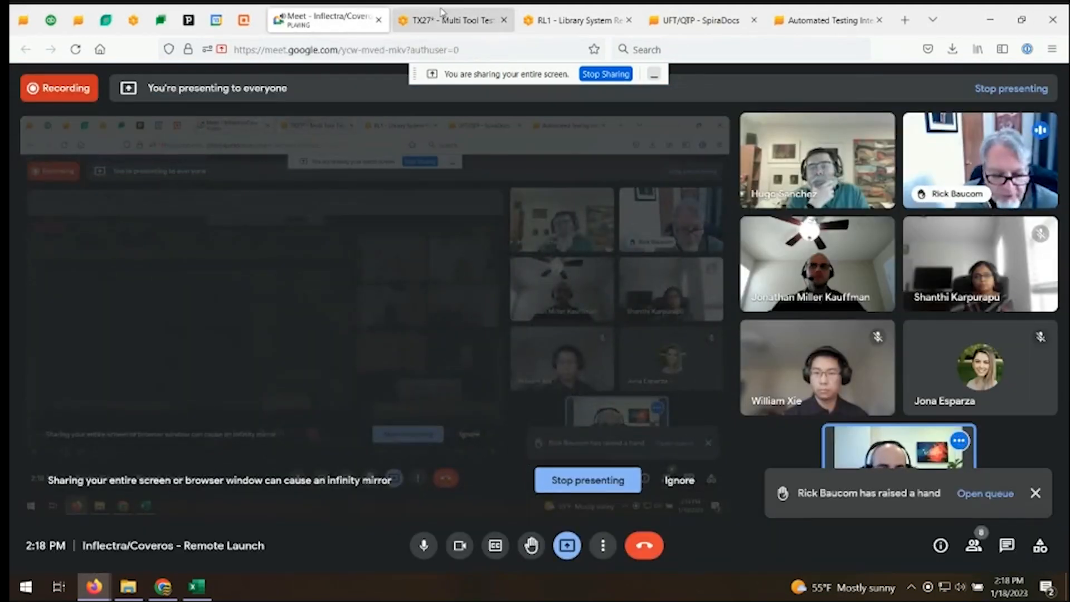
{"action": "left_click", "coordinate": [1035, 493]}
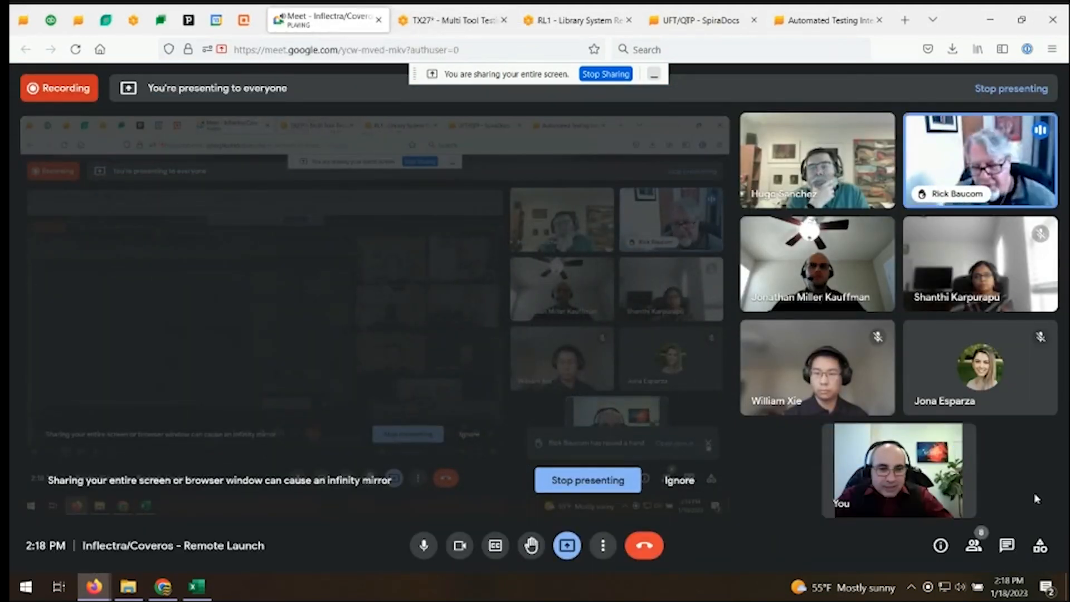
{"action": "left_click", "coordinate": [456, 18]}
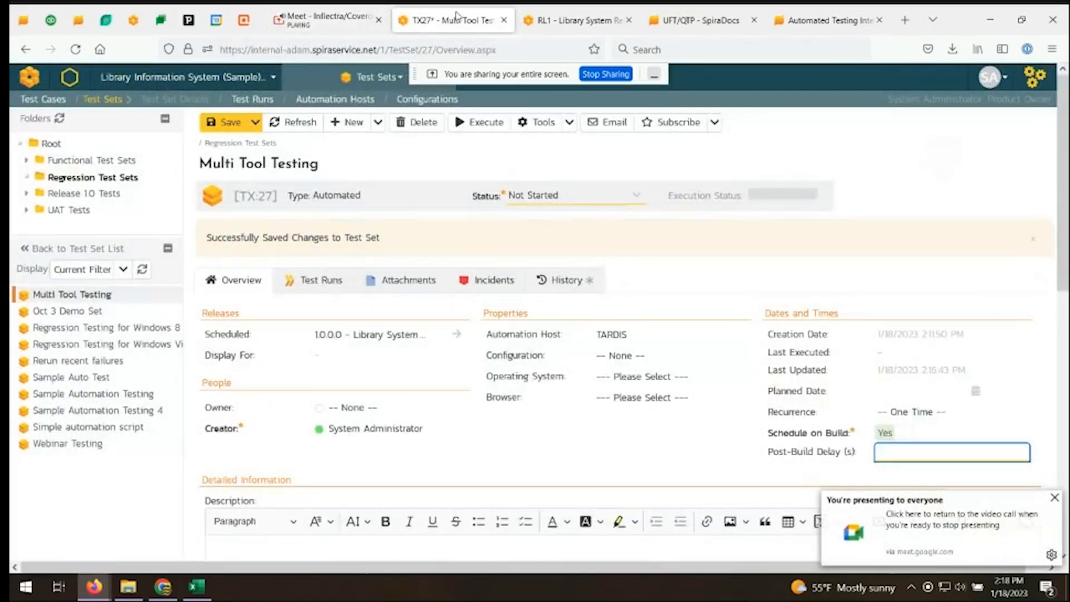
{"action": "left_click", "coordinate": [1054, 497]}
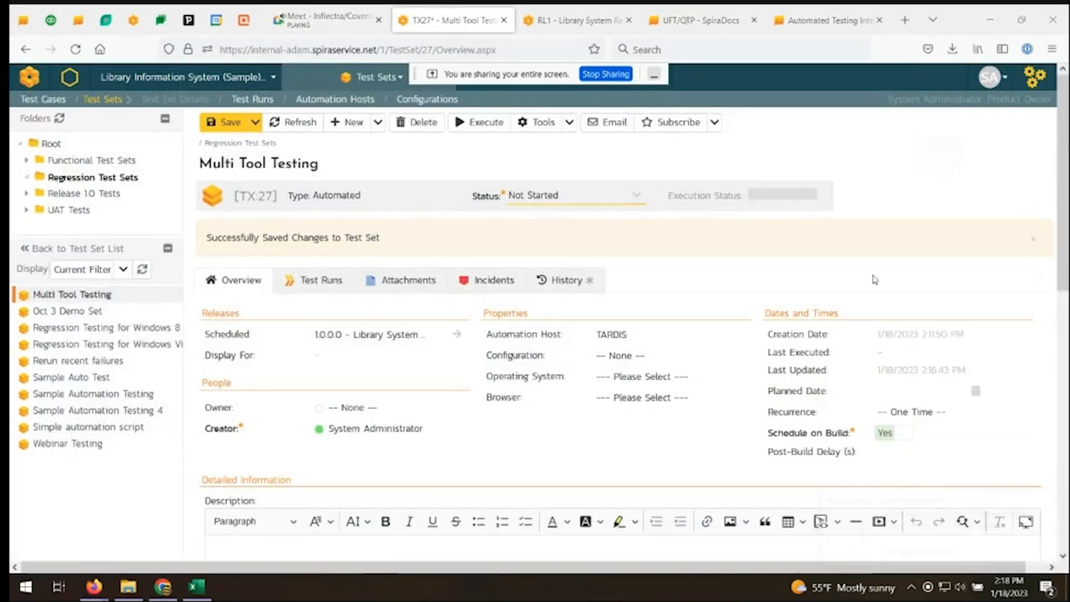